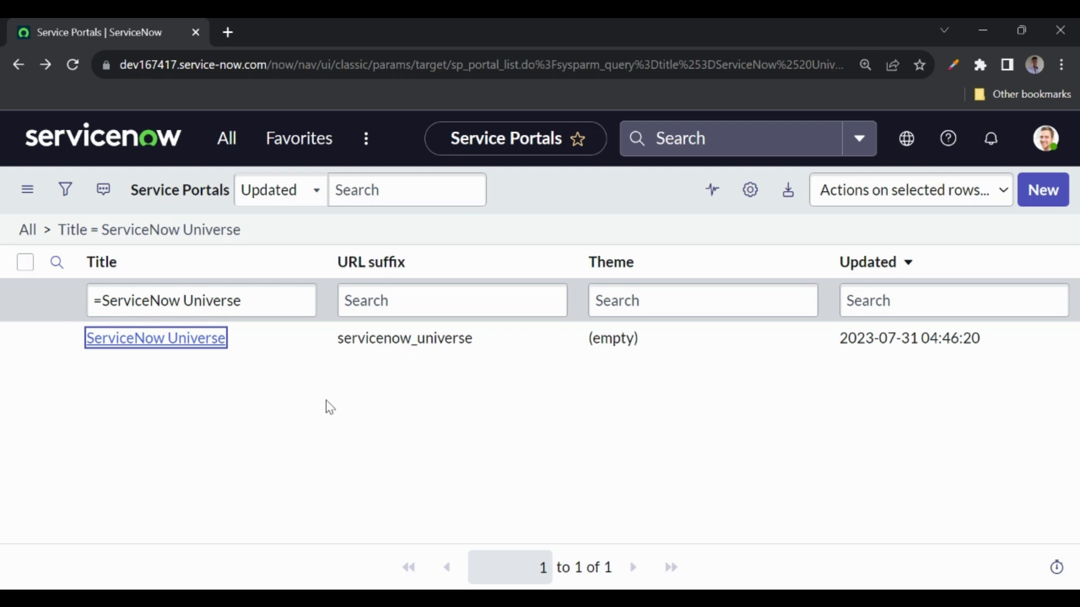
Open the ServiceNow Universe portal record in a separate browser tab and launch the portal preview
middle_click(172, 344)
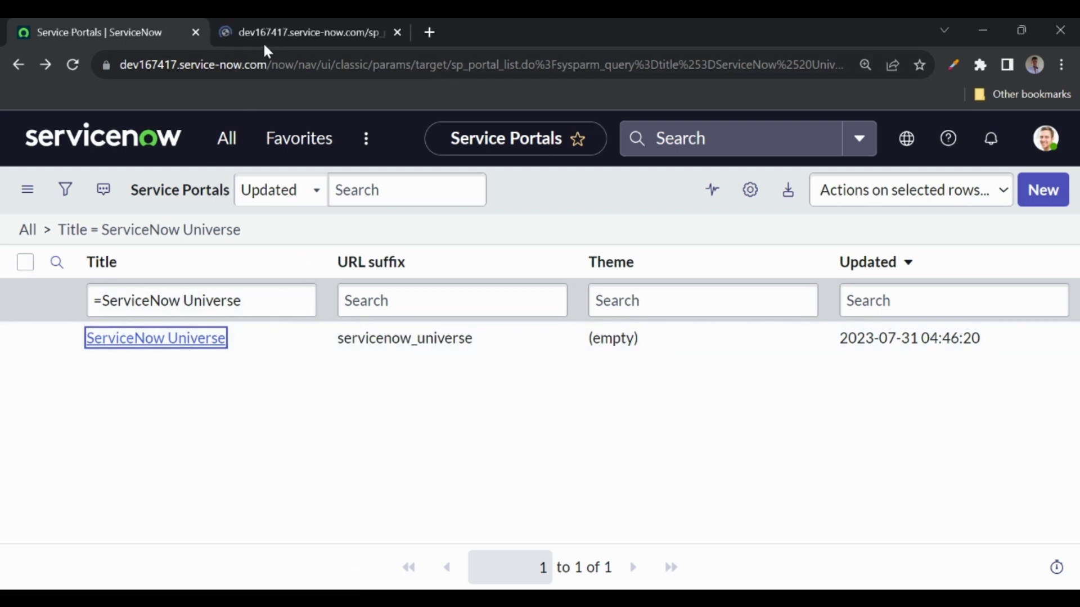
click(269, 36)
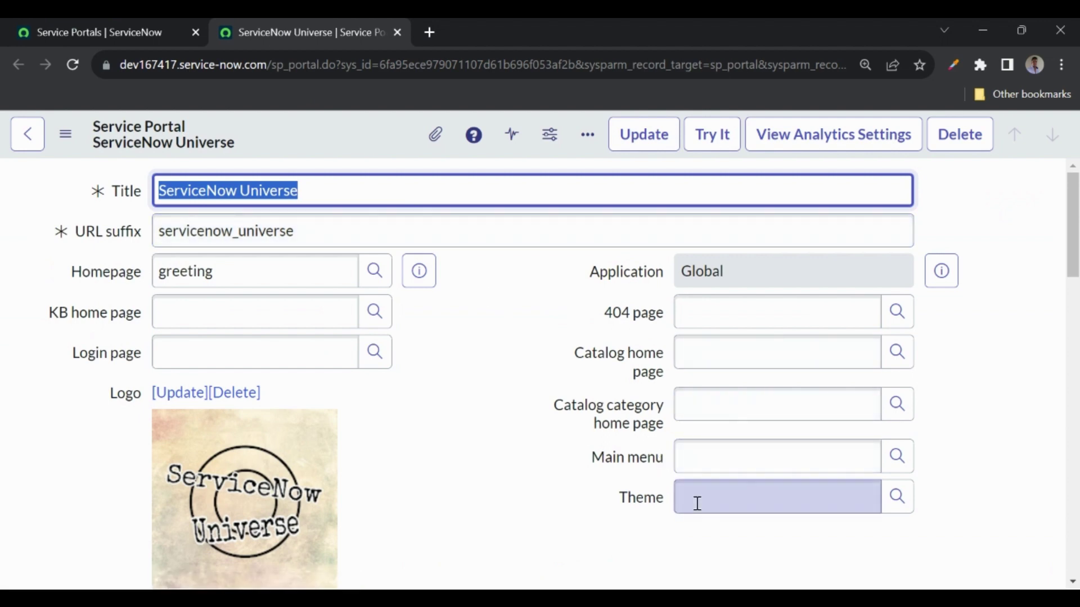
click(716, 143)
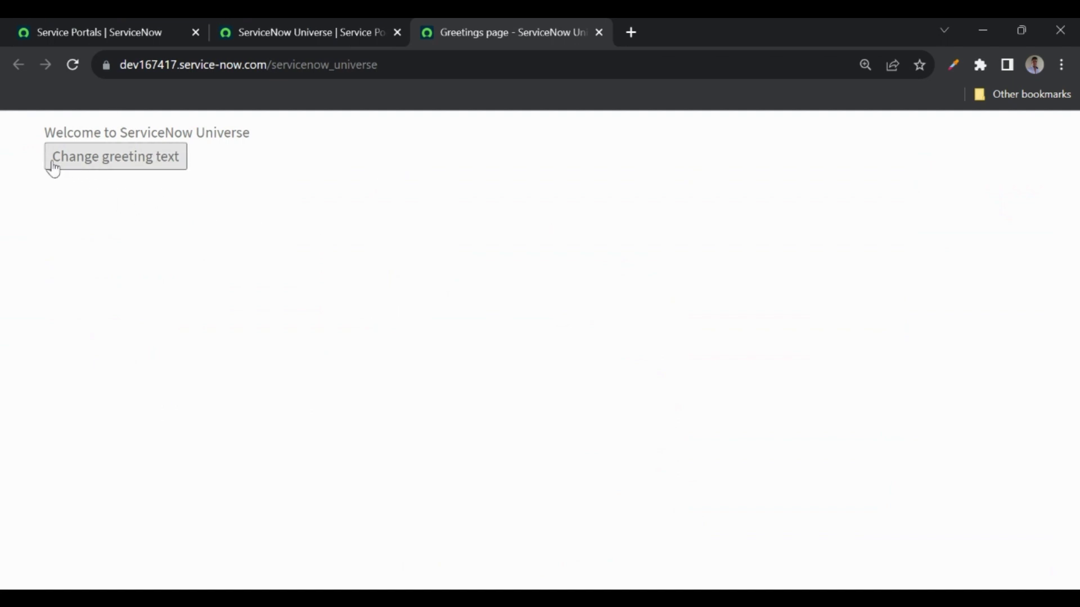
Open the greeting widget in the Widget Editor and delete the "Change greeting text" button code from its HTML template
ctrl+right_click(123, 136)
click(183, 466)
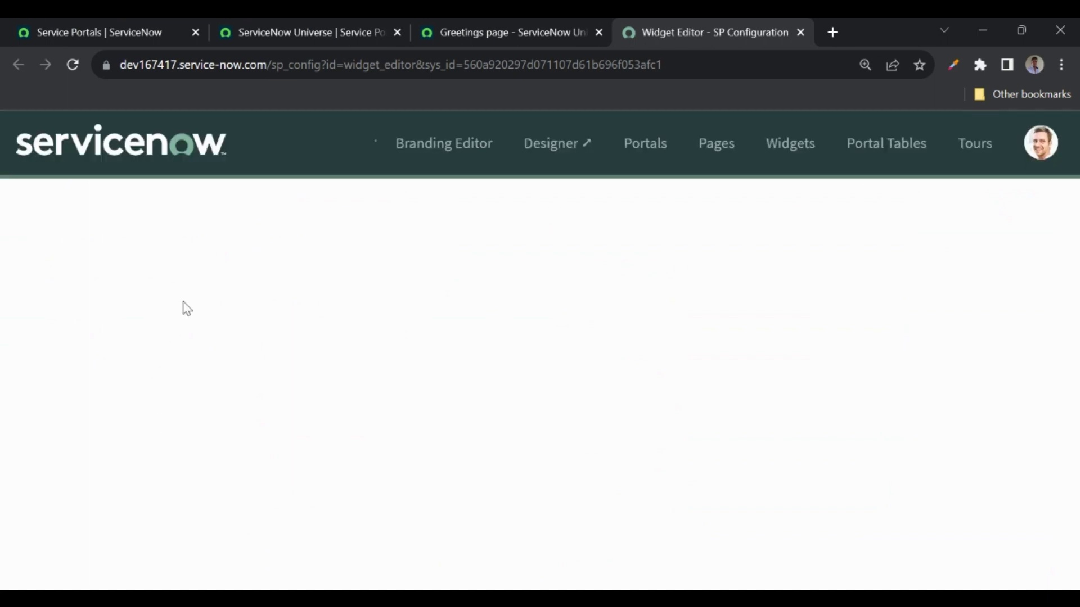
drag(135, 410, 39, 373)
key(BackSpace)
key(BackSpace)
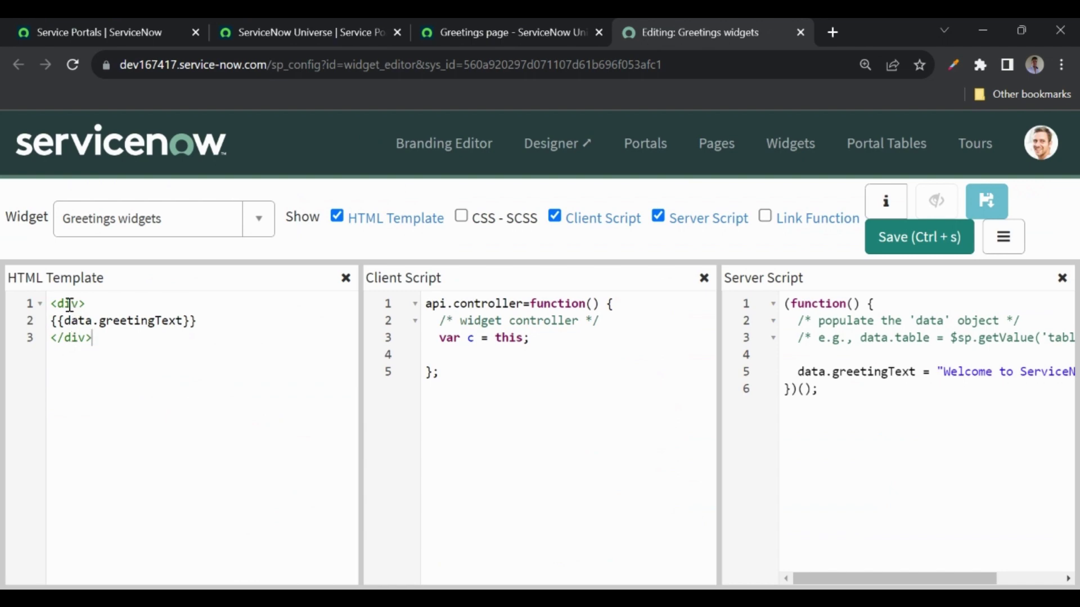
Replace the div tags around the greeting text with h1 tags, save the widget and reload the greetings page
double_click(69, 304)
text(h1>)
double_click(75, 338)
text(h)
click(880, 238)
click(534, 35)
click(67, 66)
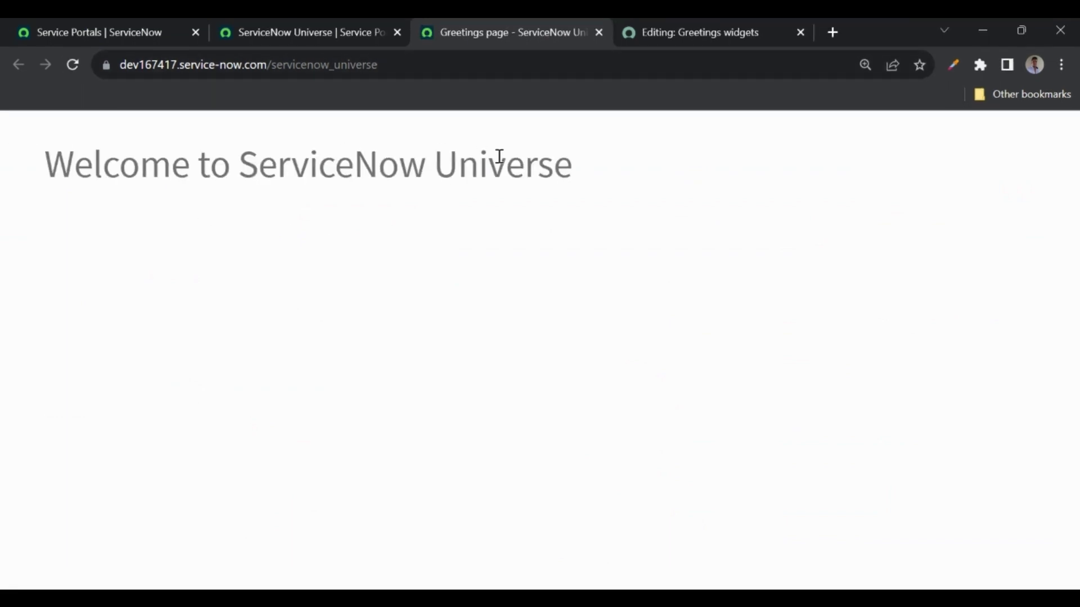
Show the widget's CSS - SCSS editor and add class="header" to the h1 tag in the HTML template
click(682, 33)
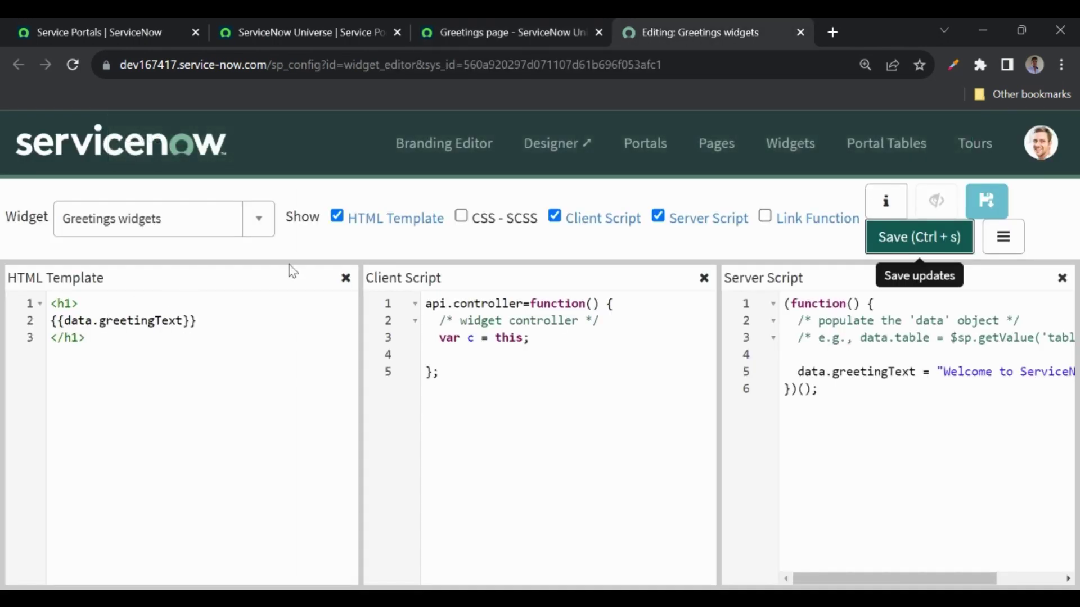
click(462, 216)
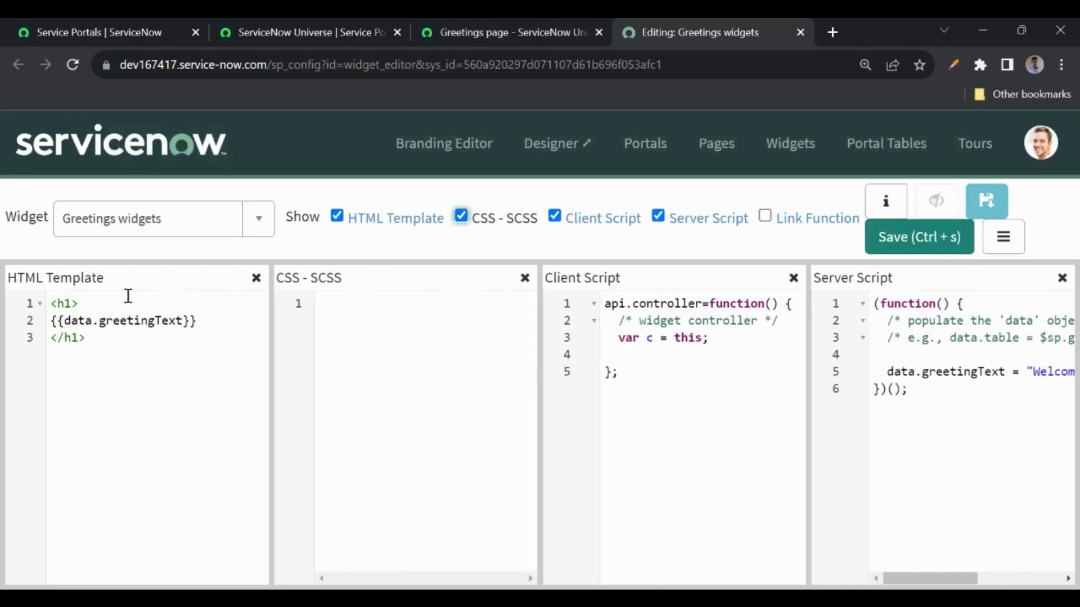
text(ass=)
text("header")
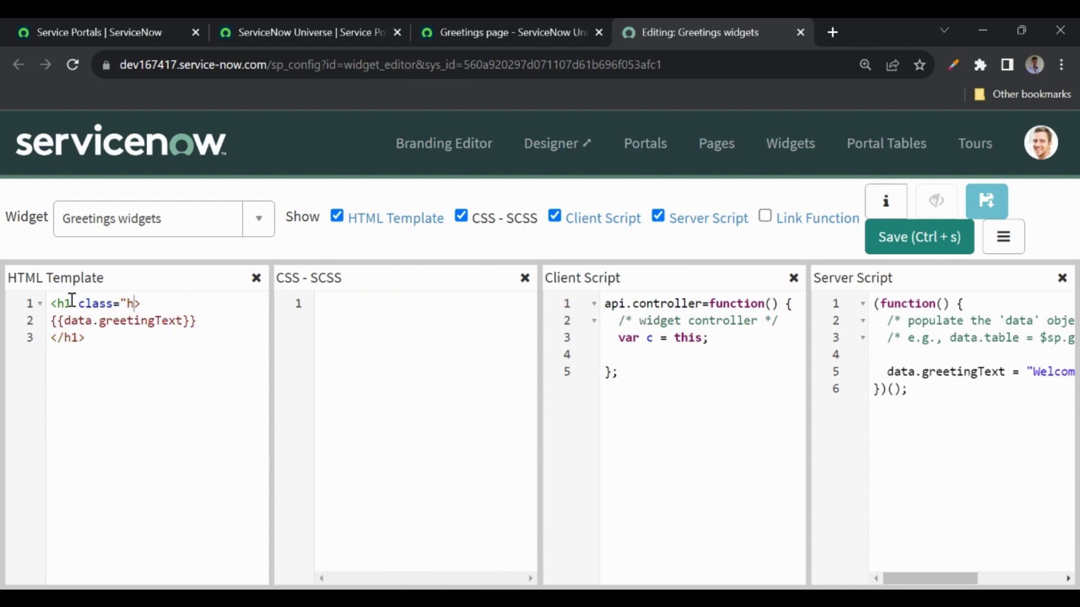
Add a .header CSS rule with text-align: center, save the widget and reload the greetings page
click(350, 332)
text(.he)
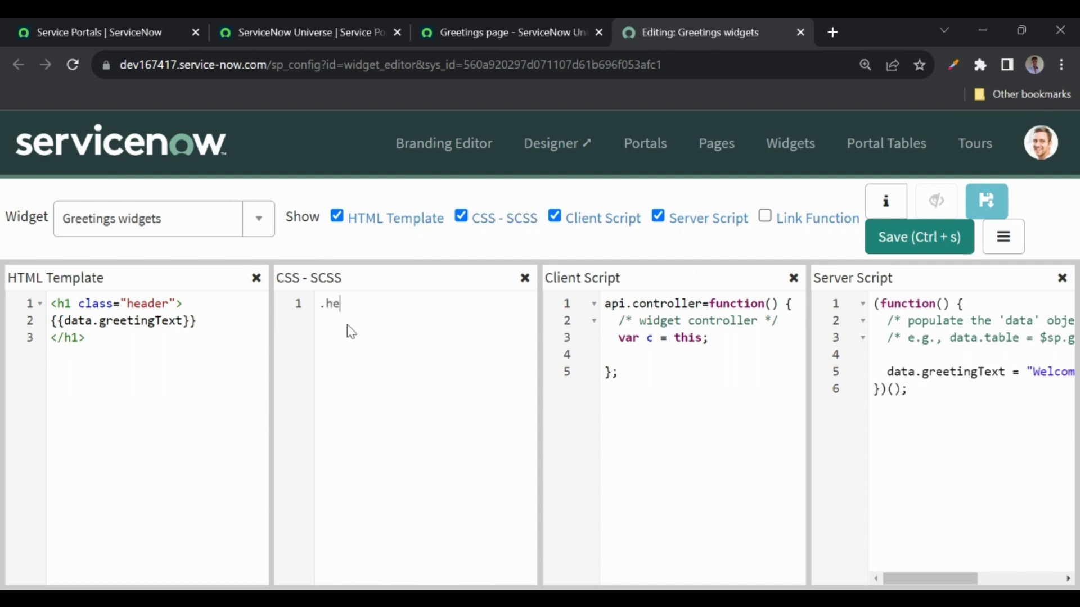
text(ader{)
key(Return)
key(Return)
text(text-align: center)
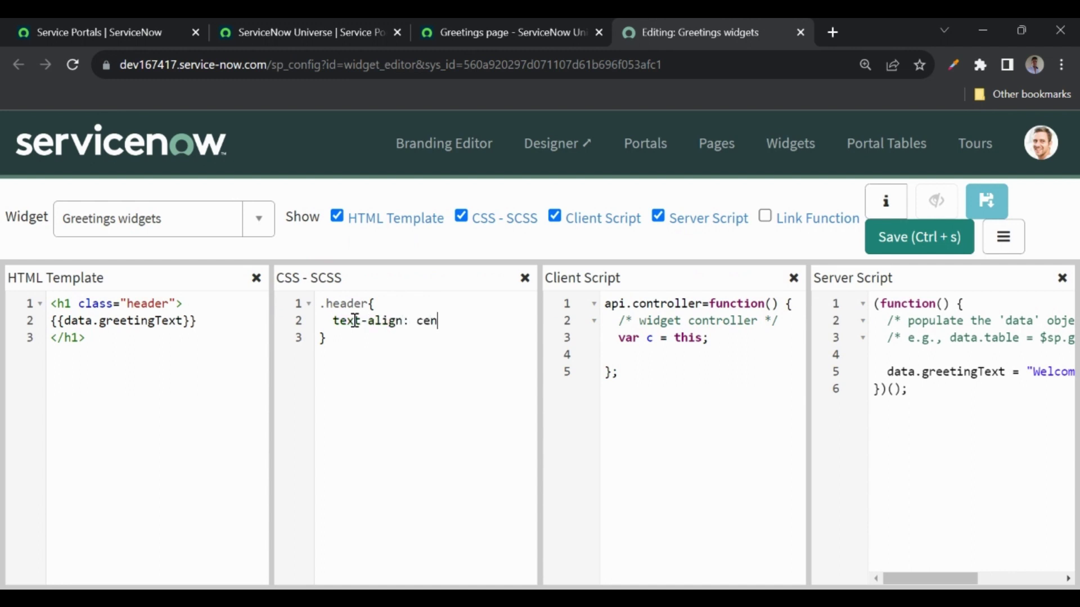
click(887, 235)
click(527, 26)
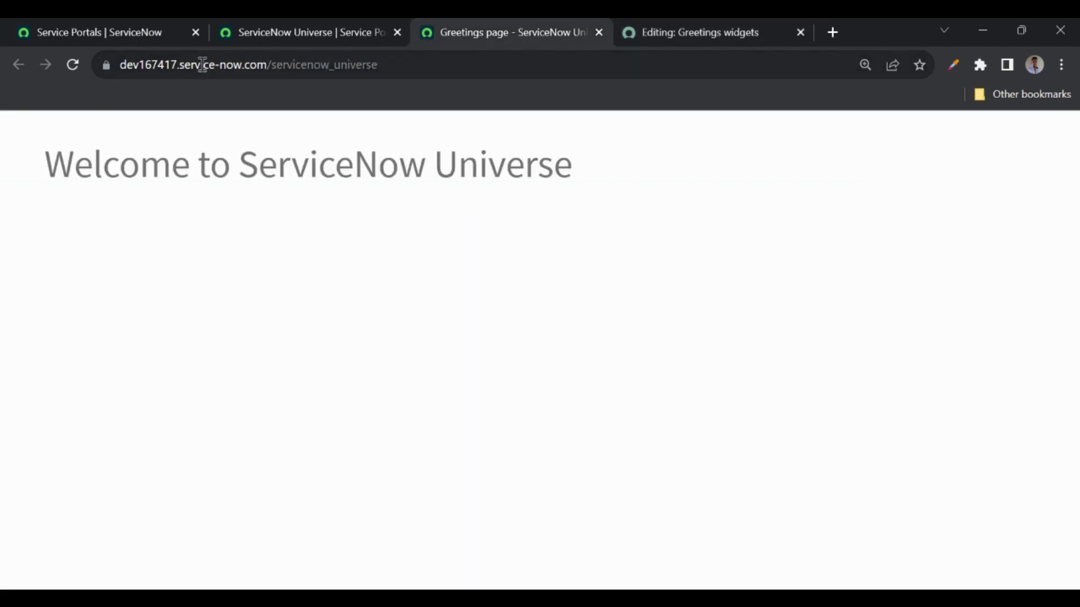
click(72, 65)
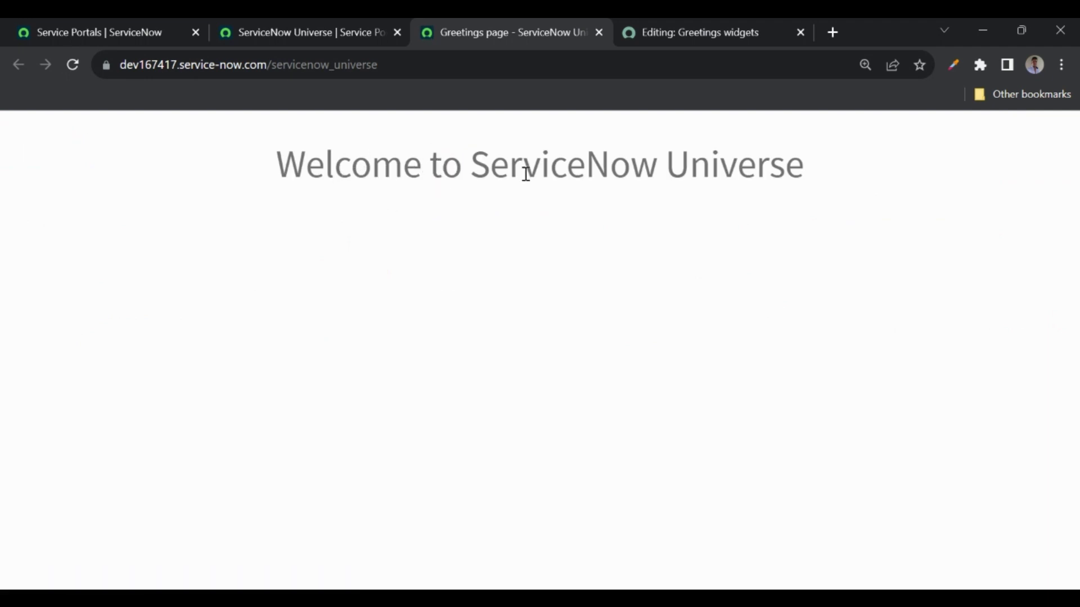
Set the portal's theme to La Jolla, save the record and check the greetings page
click(311, 37)
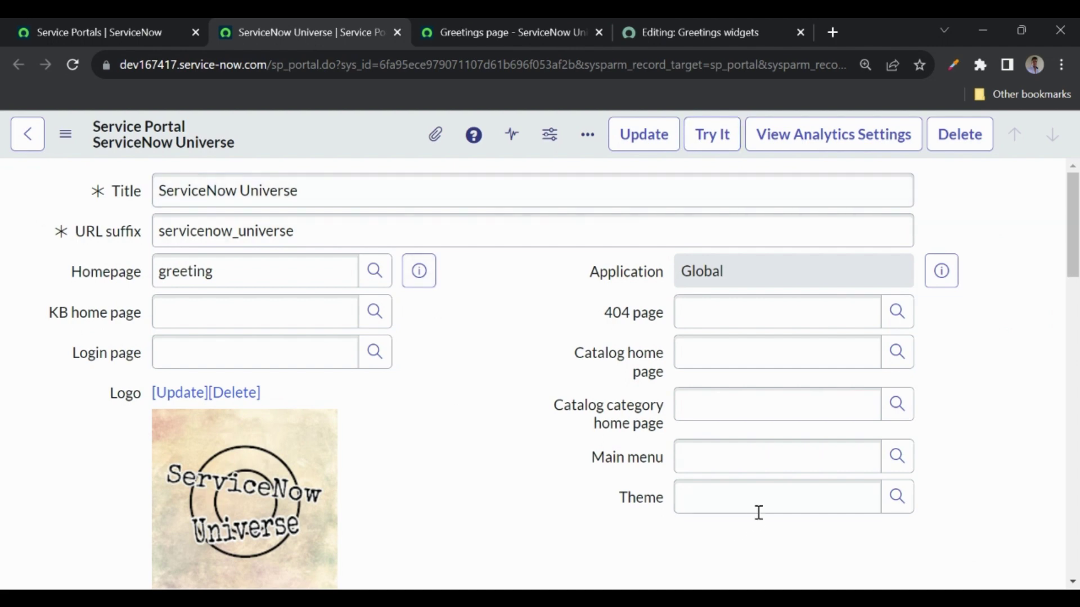
click(772, 501)
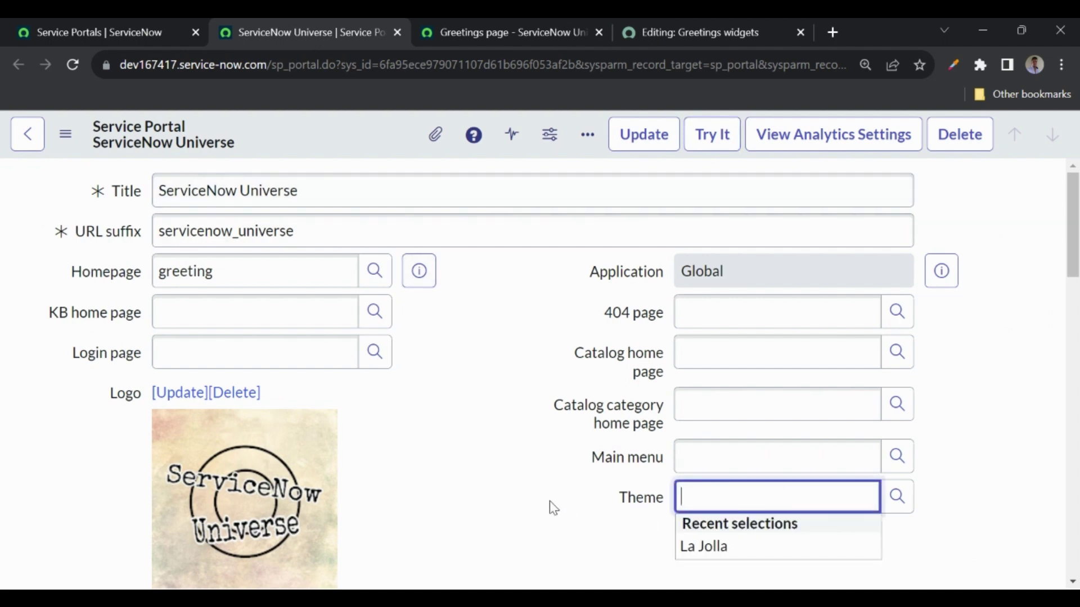
click(700, 545)
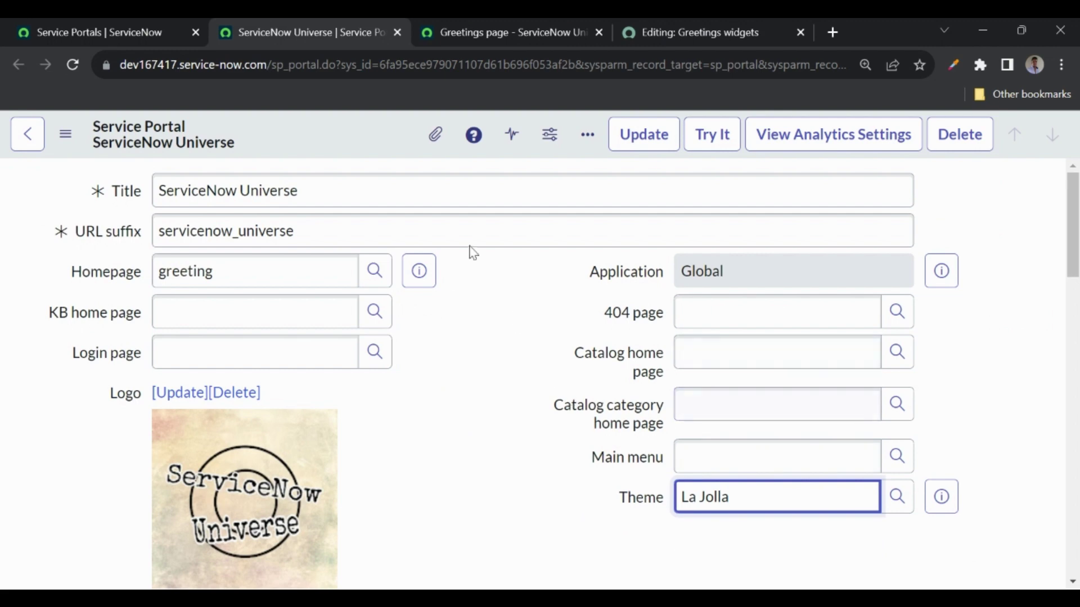
right_click(366, 142)
click(392, 157)
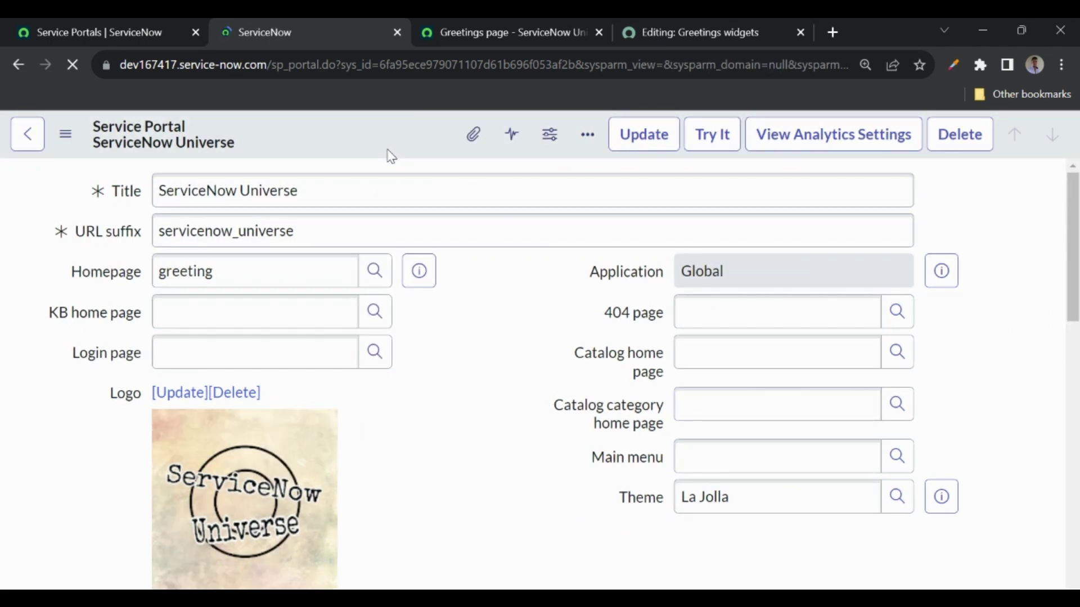
click(496, 23)
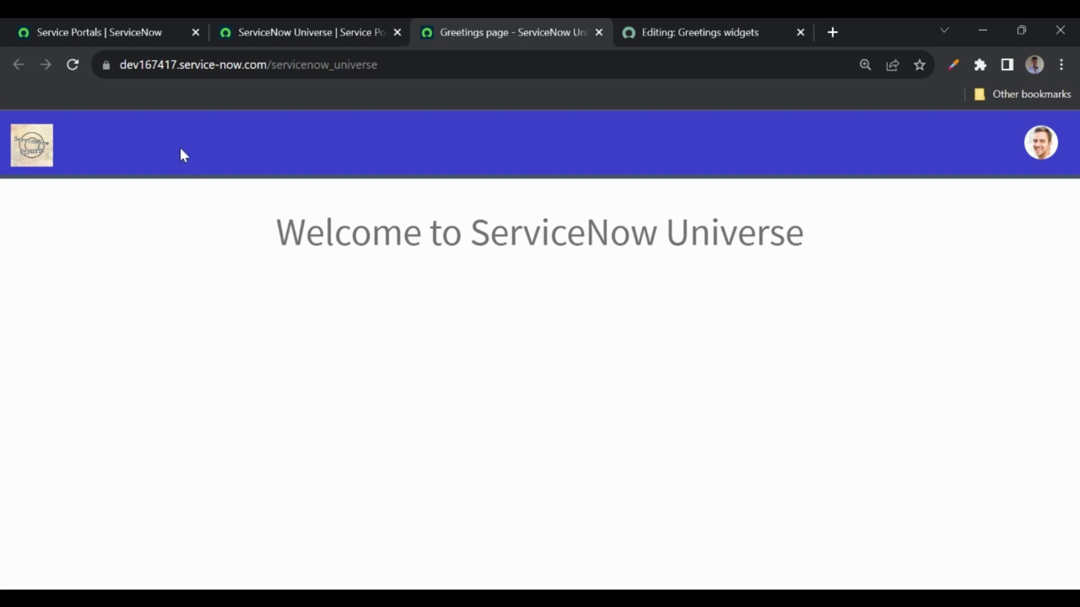
Find the Service Portal Themes list with the filter "themes", open it in a separate tab and start a new theme record
click(131, 34)
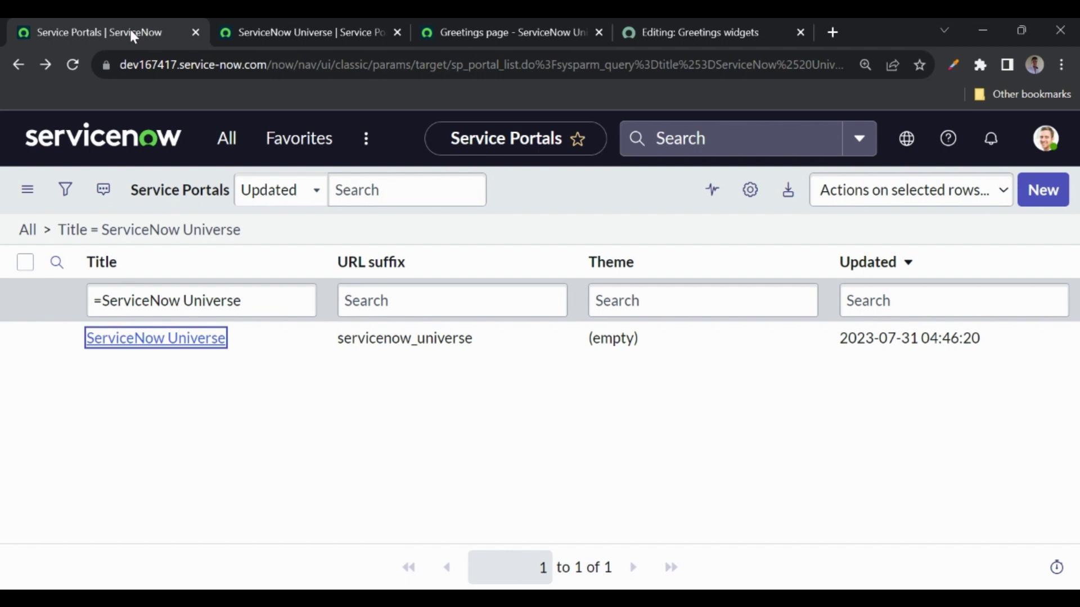
click(227, 137)
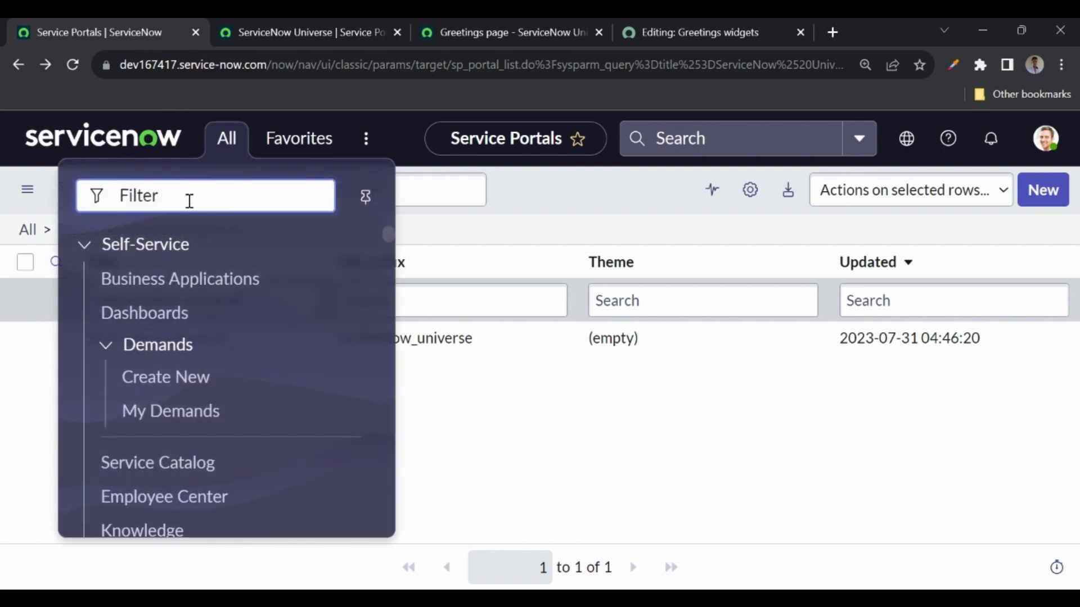
text(themes)
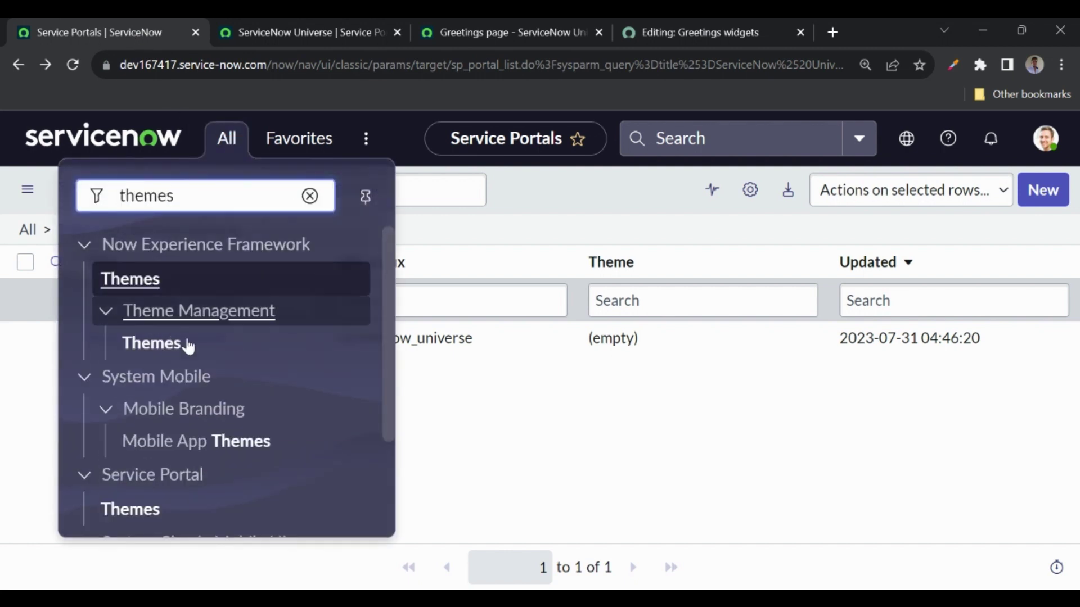
middle_click(129, 526)
click(264, 22)
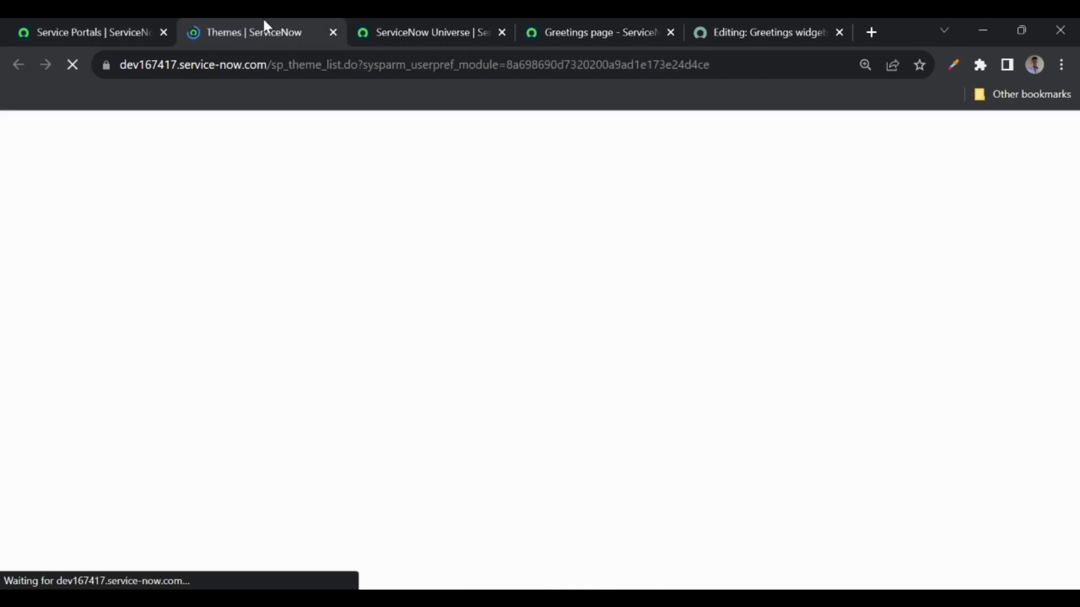
click(1043, 134)
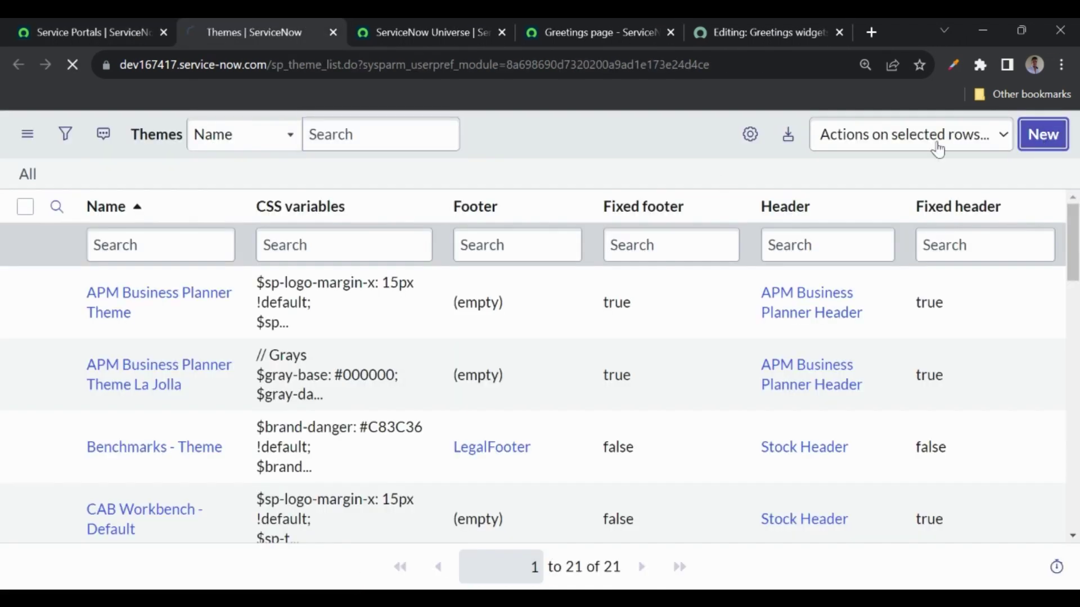
Name the theme ServiceNow Universe, set its header to Stock Header and save the record
text(Server)
key(BackSpace)
key(BackSpace)
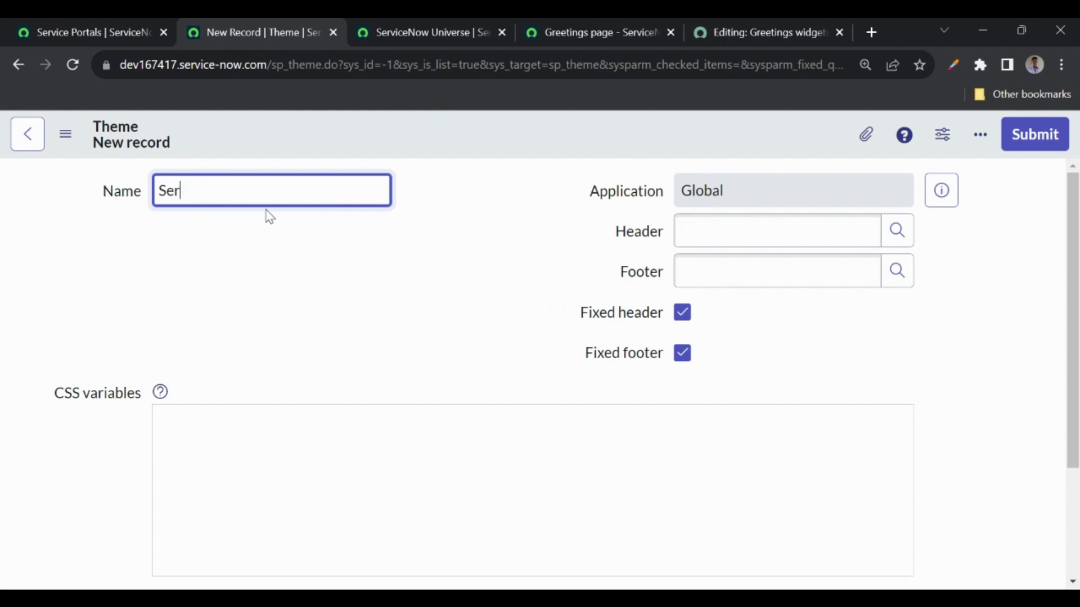
text(iceNow Universe)
click(369, 269)
click(717, 230)
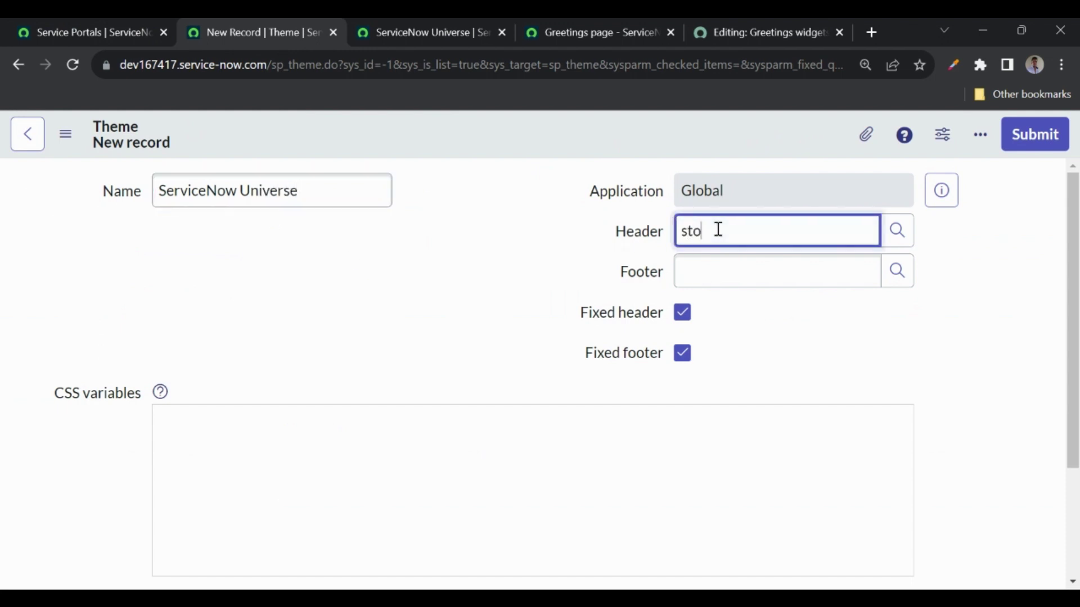
click(709, 279)
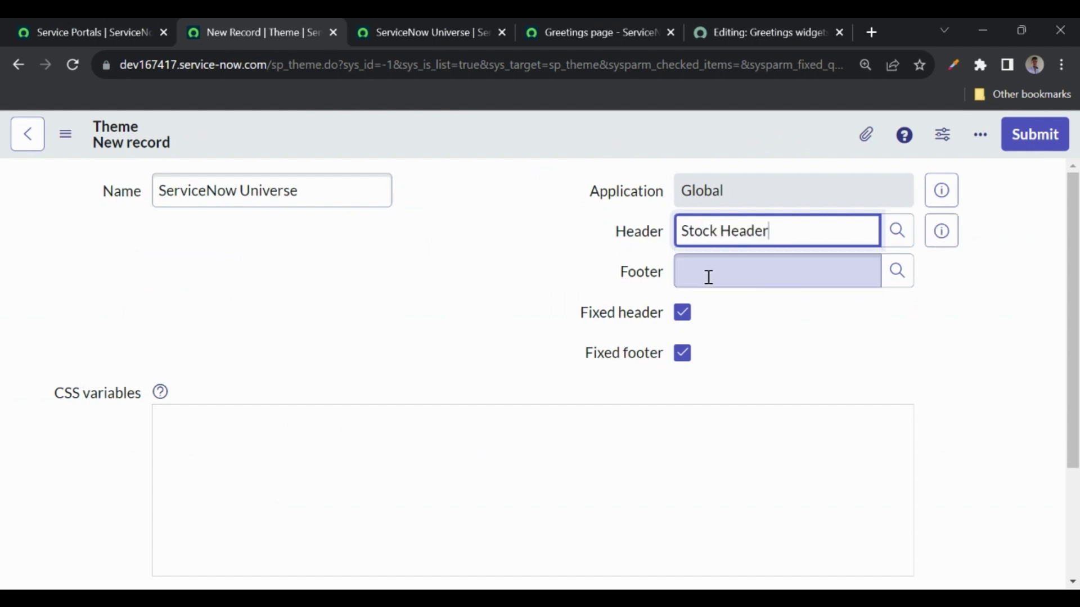
right_click(493, 139)
click(519, 149)
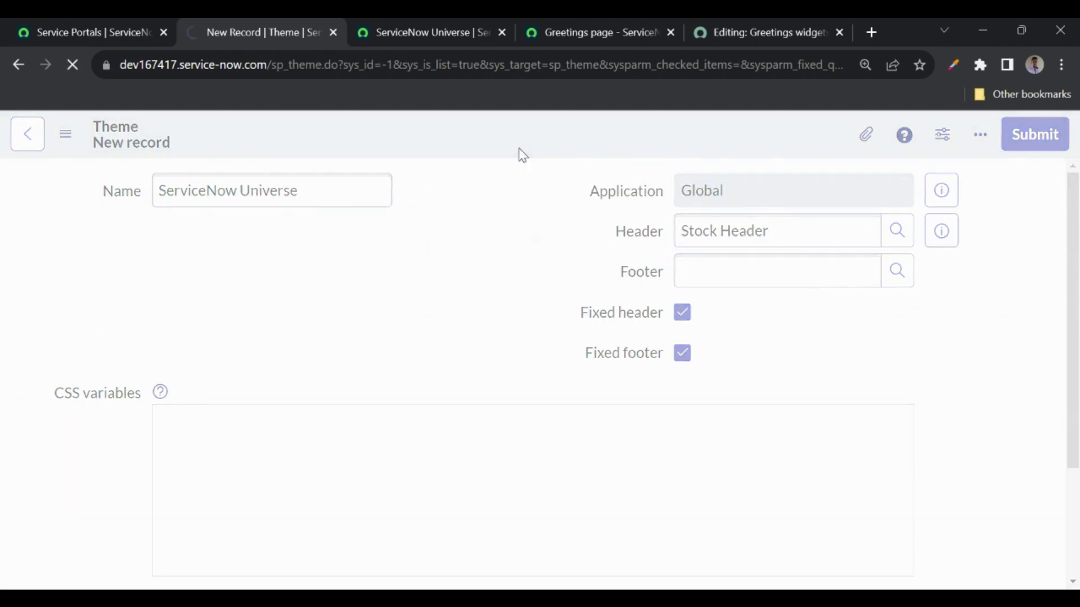
Find the Service Portal Headers & Footers list, open it in a separate tab and start a new record
click(80, 34)
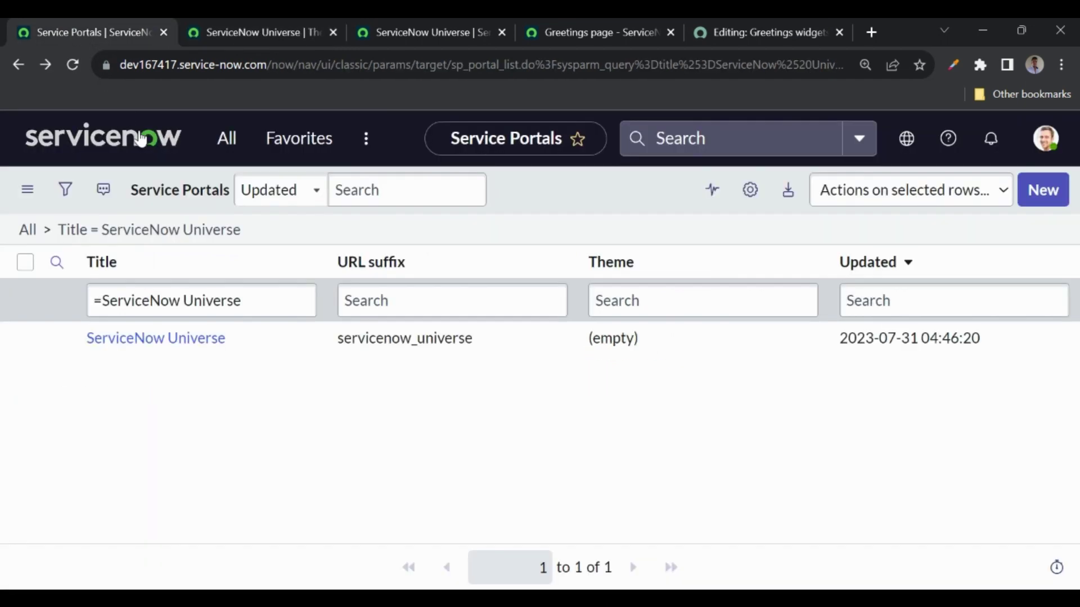
click(225, 141)
text(headers)
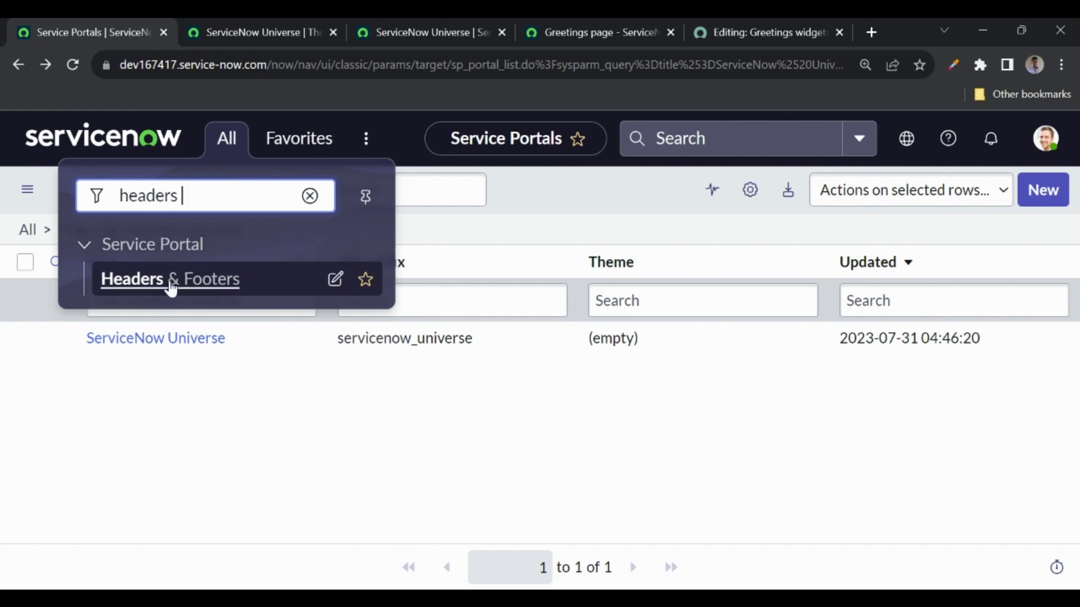
middle_click(172, 280)
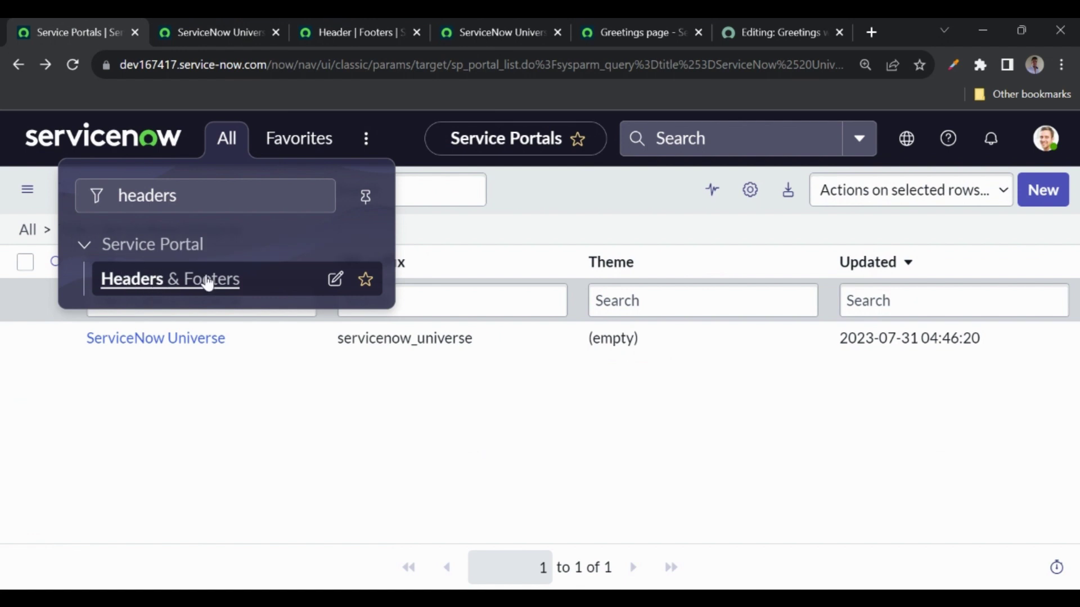
click(349, 33)
drag(273, 67, 360, 67)
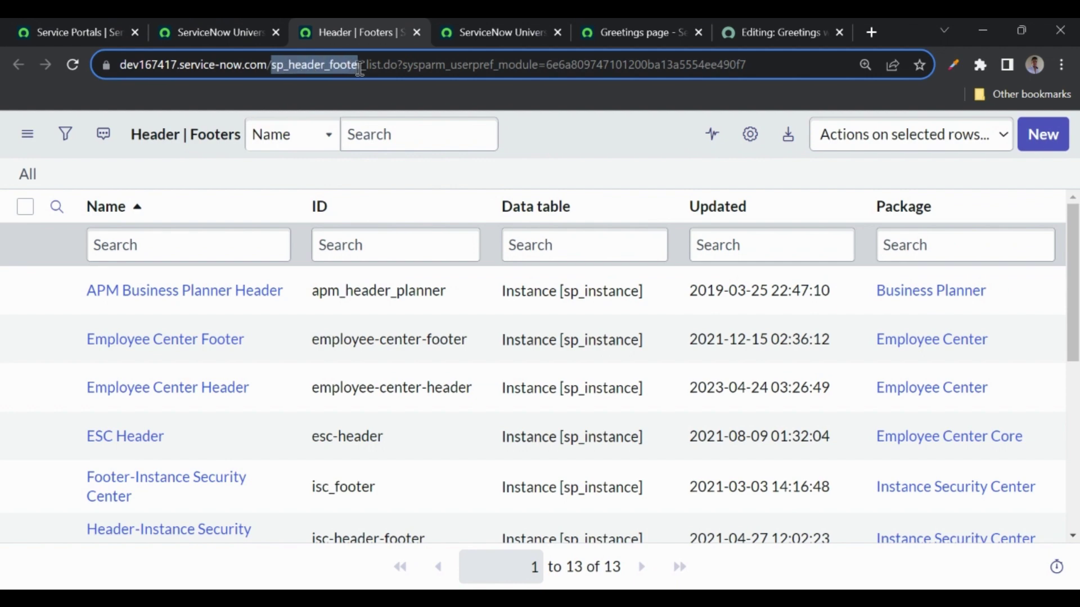
click(1044, 135)
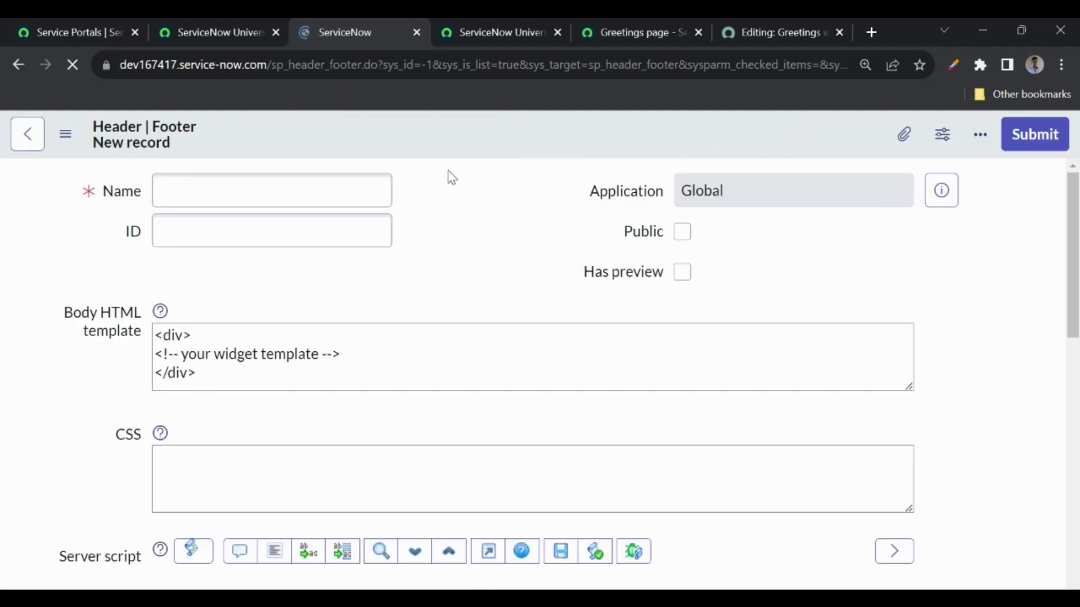
Name the new header/footer record ServiceNow Universe Footer and set its ID to snow-universe-footer
click(281, 190)
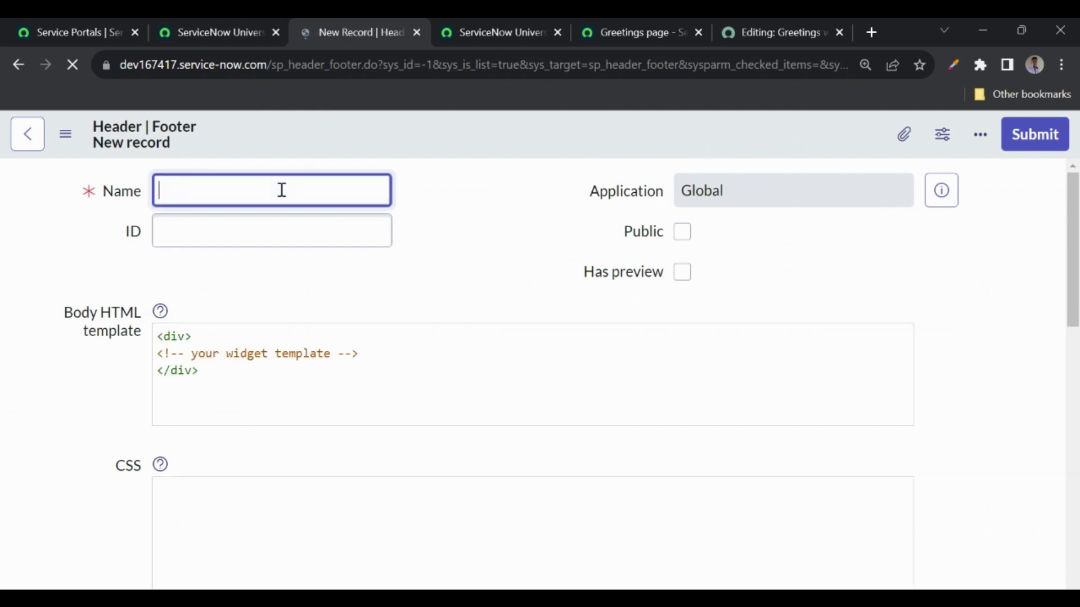
text(ServiceNow)
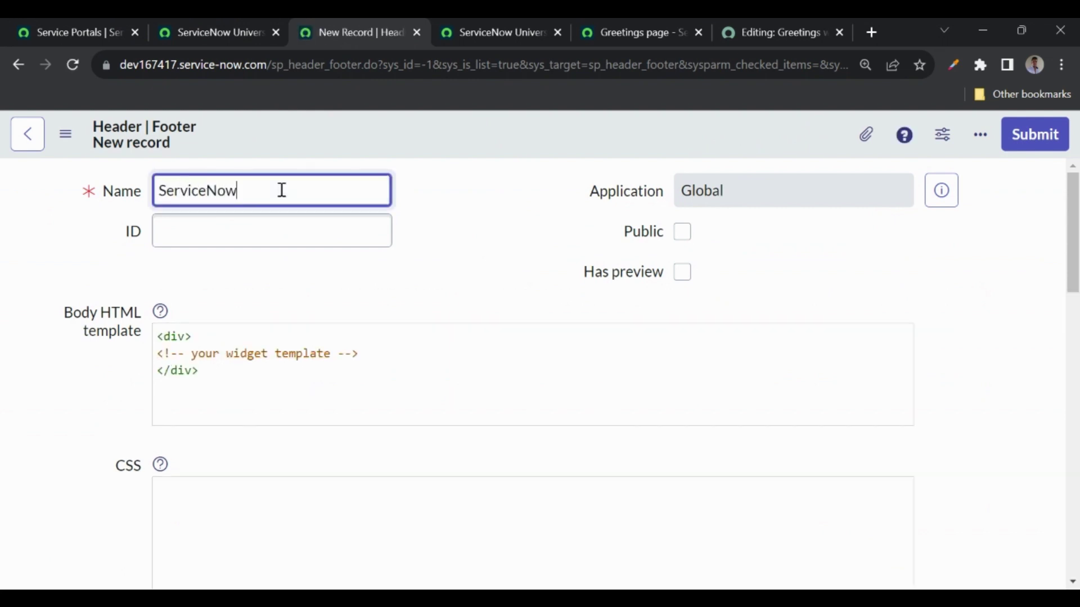
text( Universe Footer)
click(225, 228)
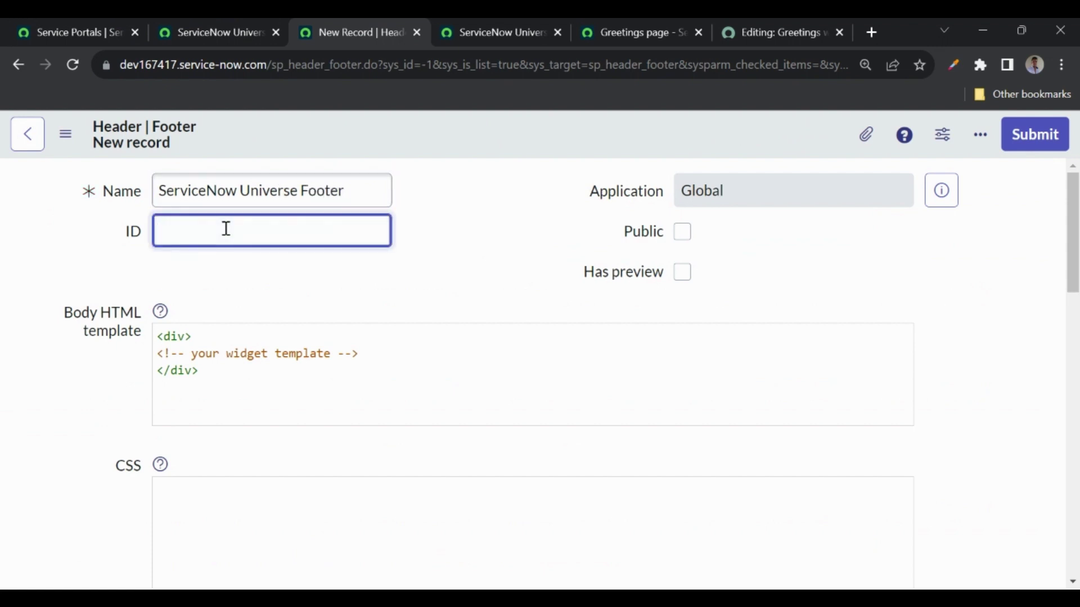
text(snow-universe-footer)
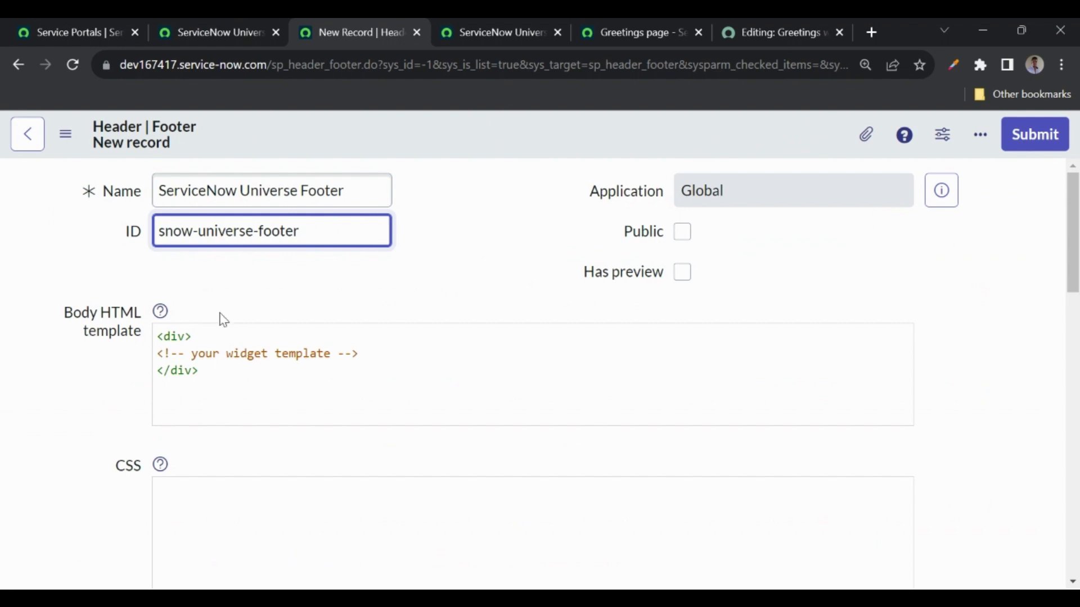
Replace the placeholder comment in the Body HTML template with "All rights reserved." and save the record
drag(157, 356, 364, 354)
key(BackSpace)
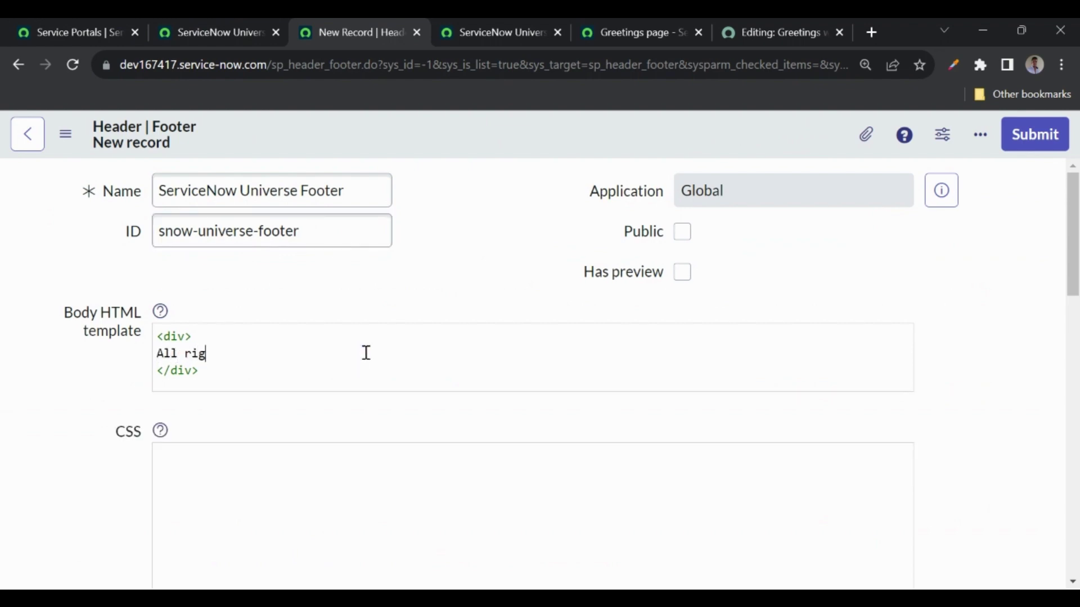
text(All rights reserved.)
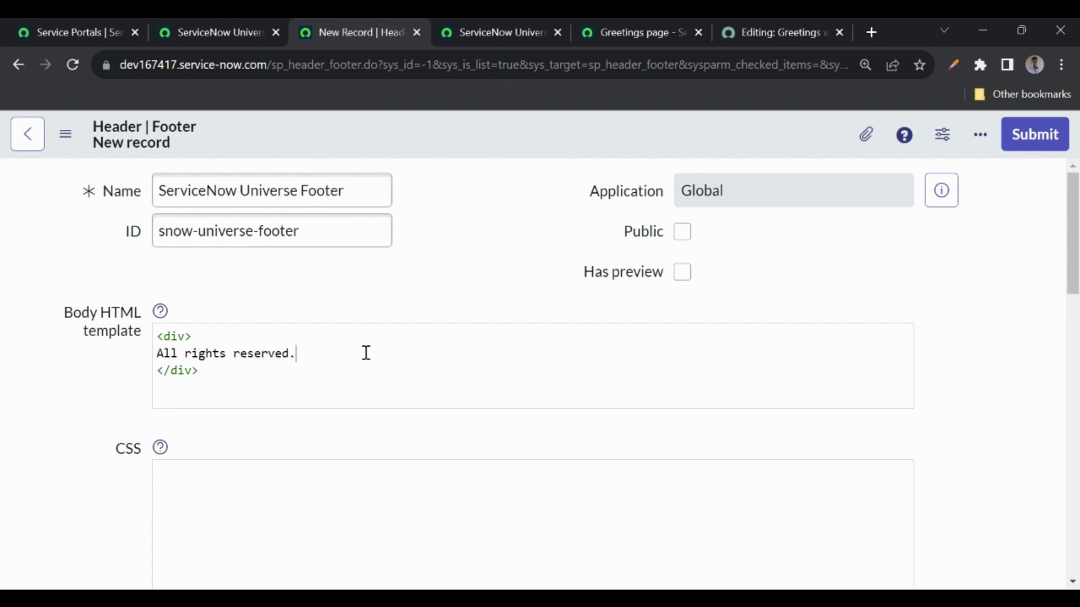
right_click(401, 144)
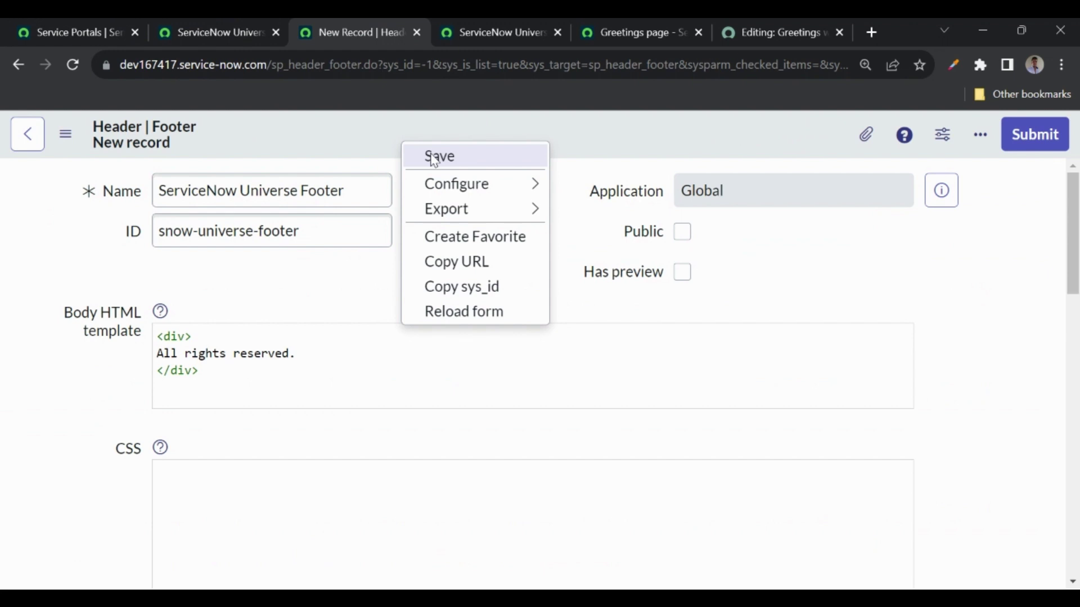
click(436, 158)
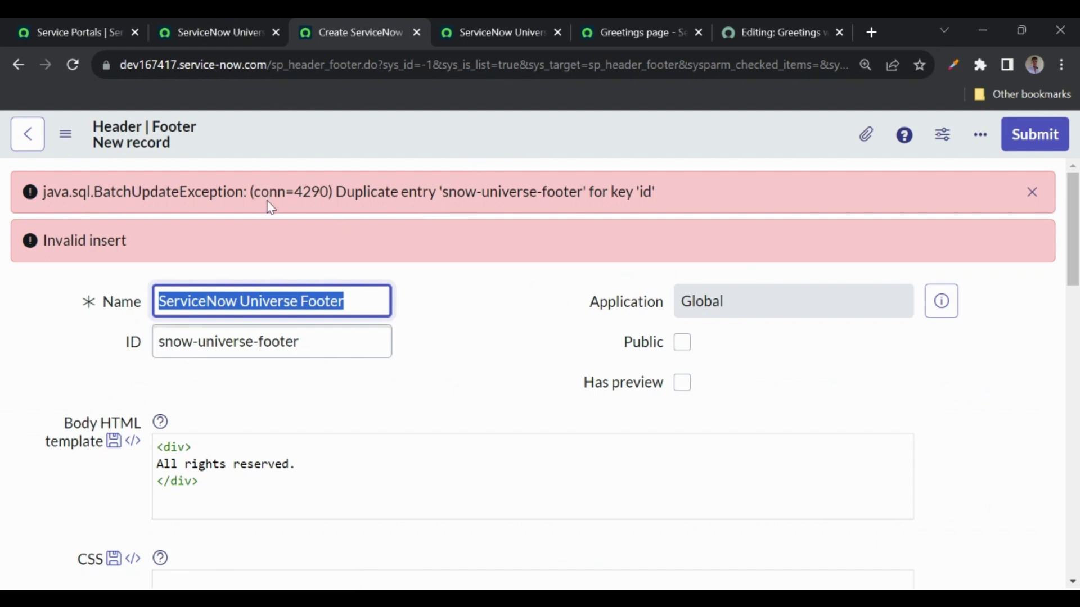
Return to the Header | Footers list, filter the names by "servic" and open the ServiceNow Universe Footer record
click(13, 66)
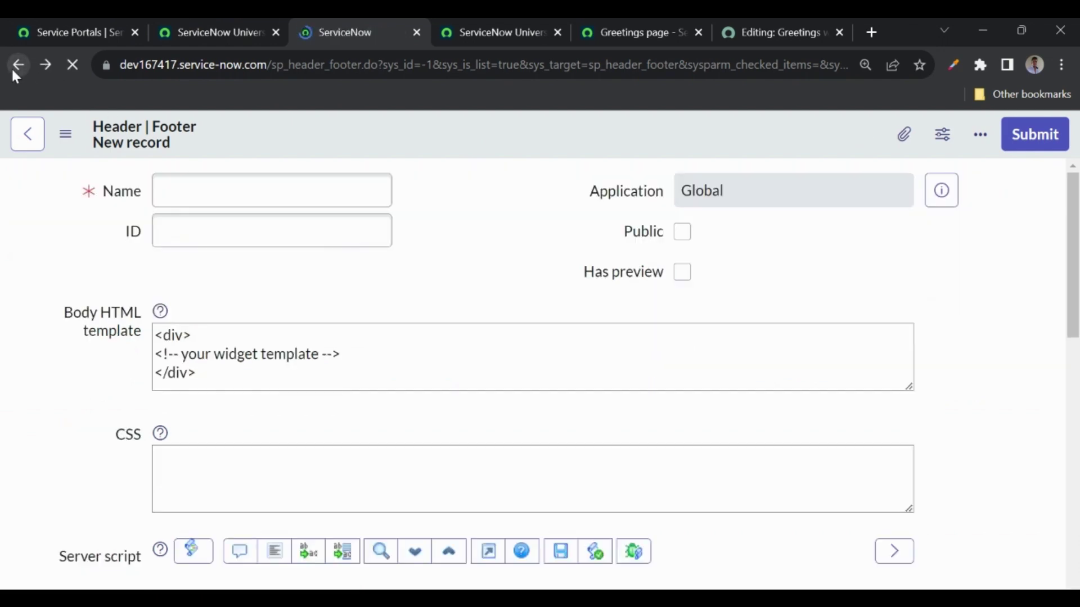
click(186, 184)
text(Service)
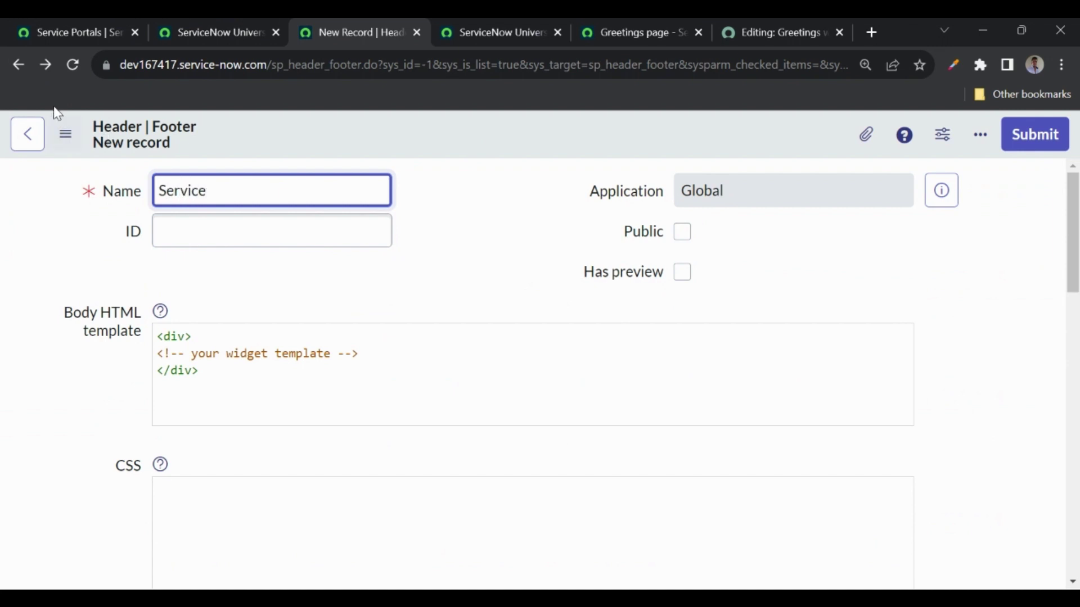
click(22, 66)
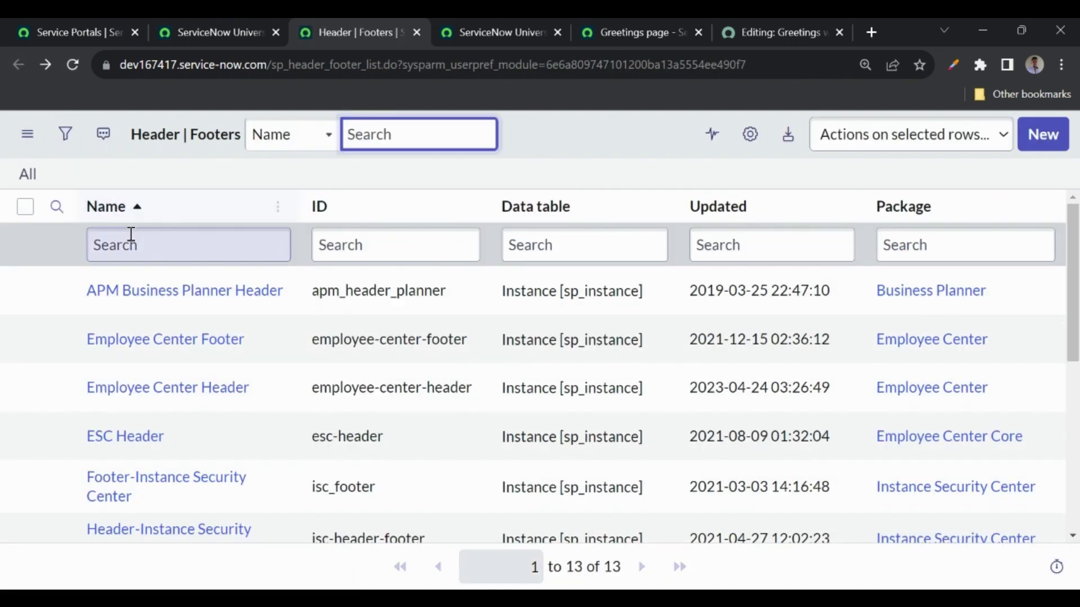
click(144, 251)
text(servic)
key(Return)
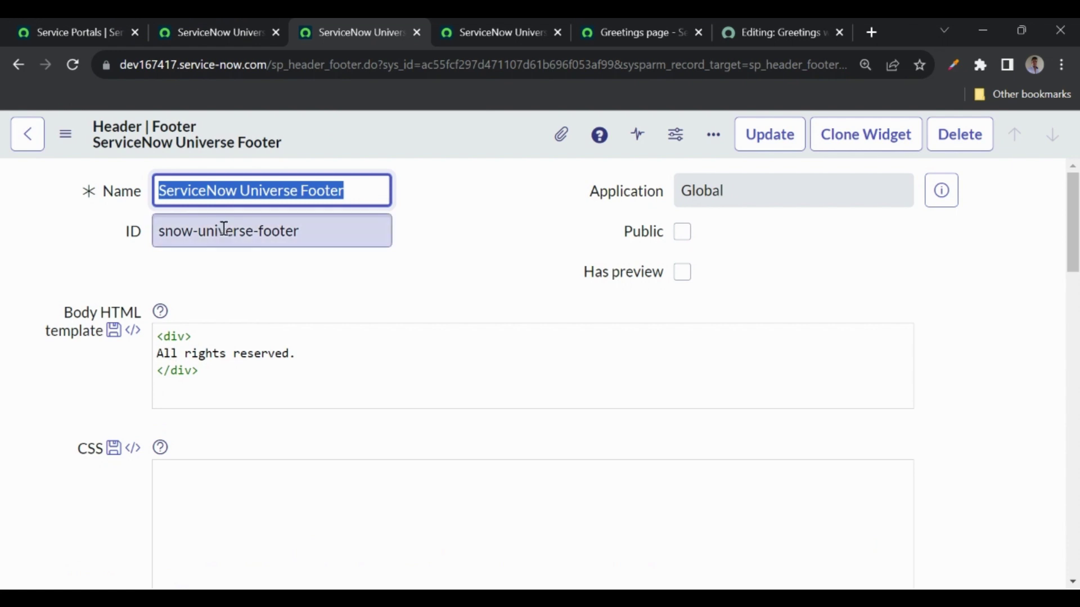
Set the ServiceNow Universe theme's footer to ServiceNow Universe Footer, save the theme and reload the greetings page
click(495, 28)
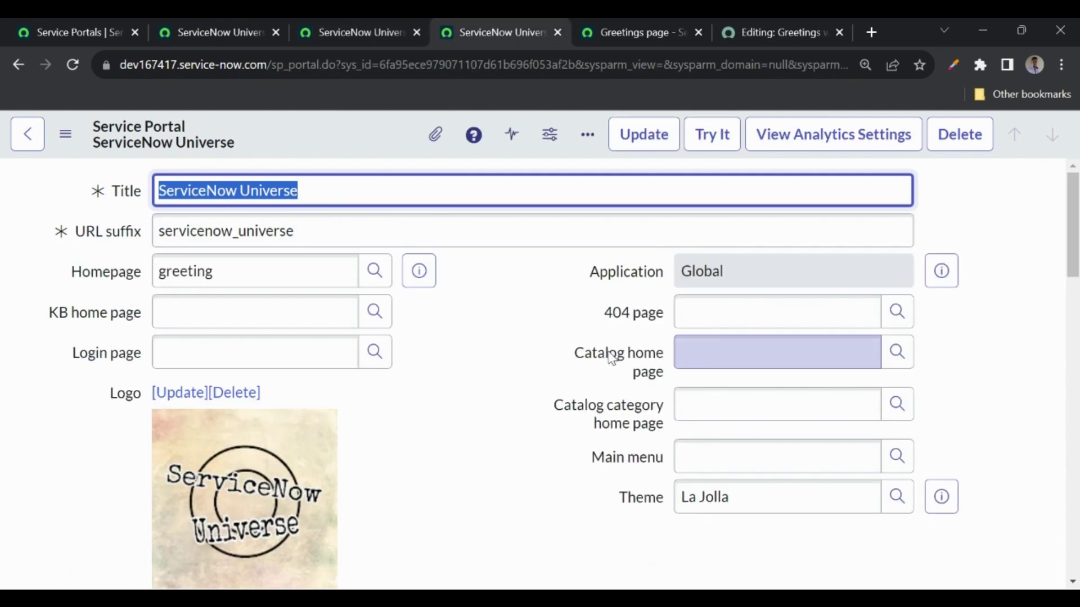
click(623, 29)
click(508, 17)
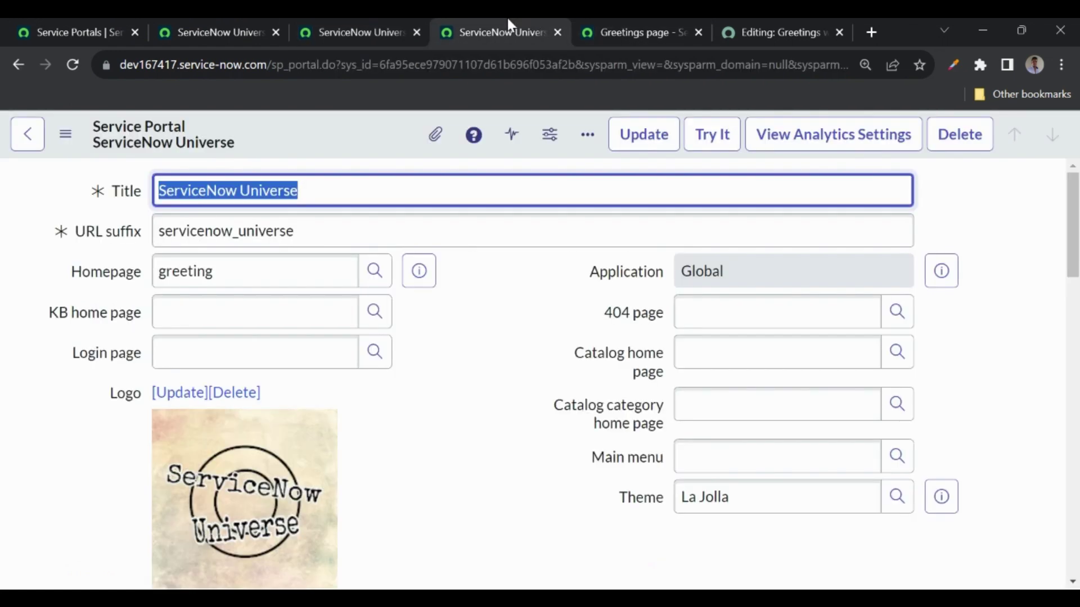
click(201, 19)
click(724, 284)
text(serv)
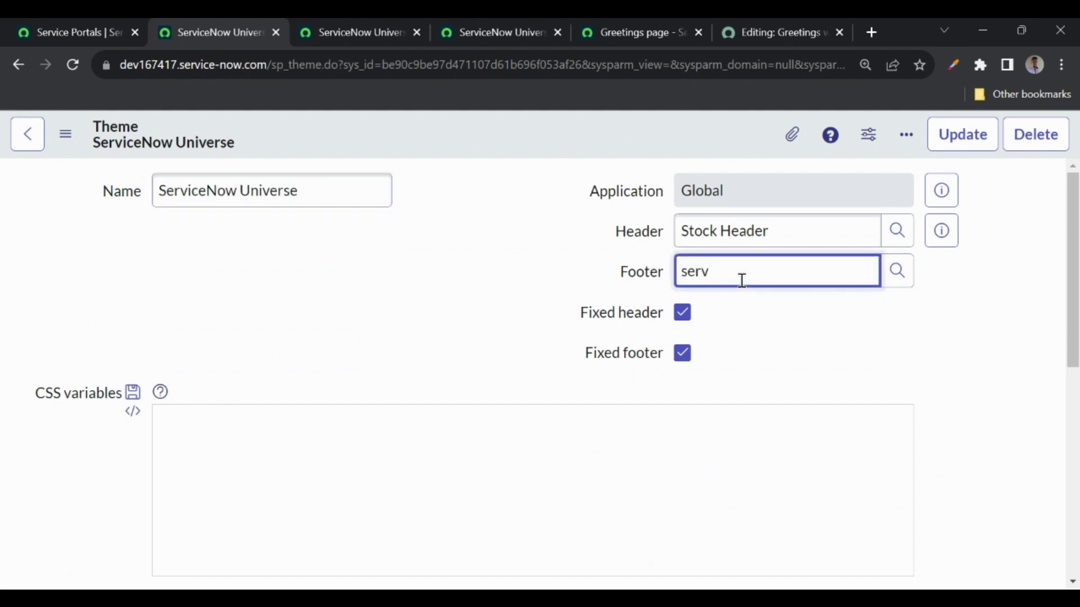
click(724, 322)
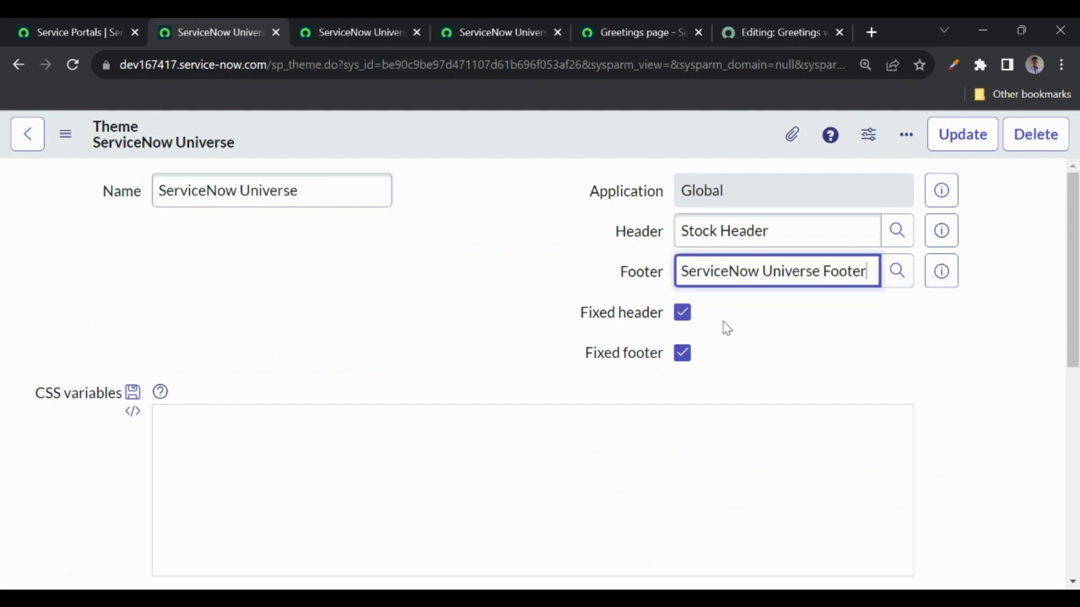
right_click(443, 134)
click(464, 141)
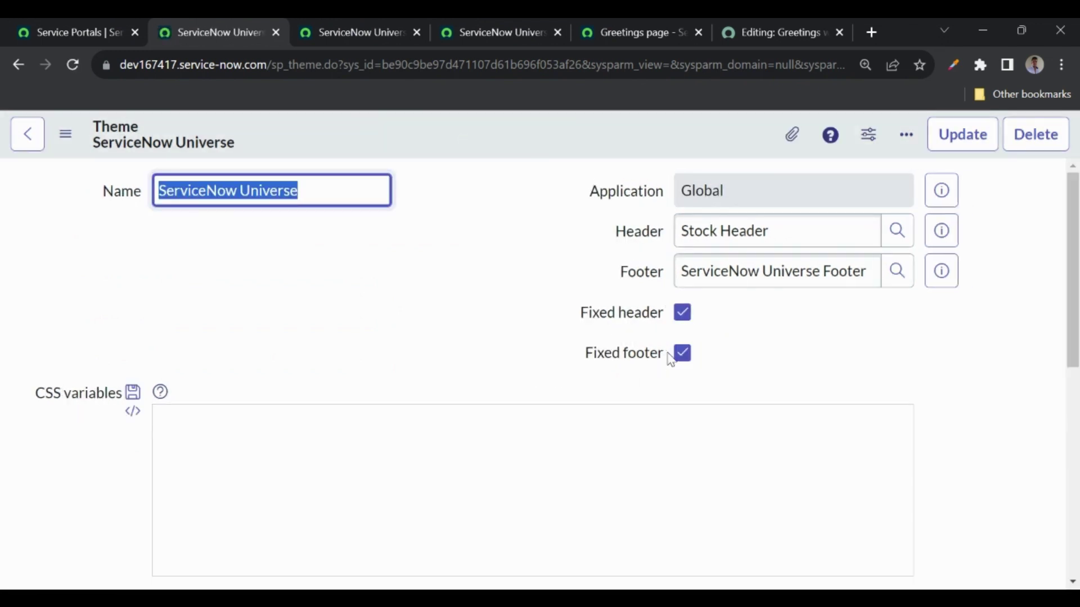
click(617, 33)
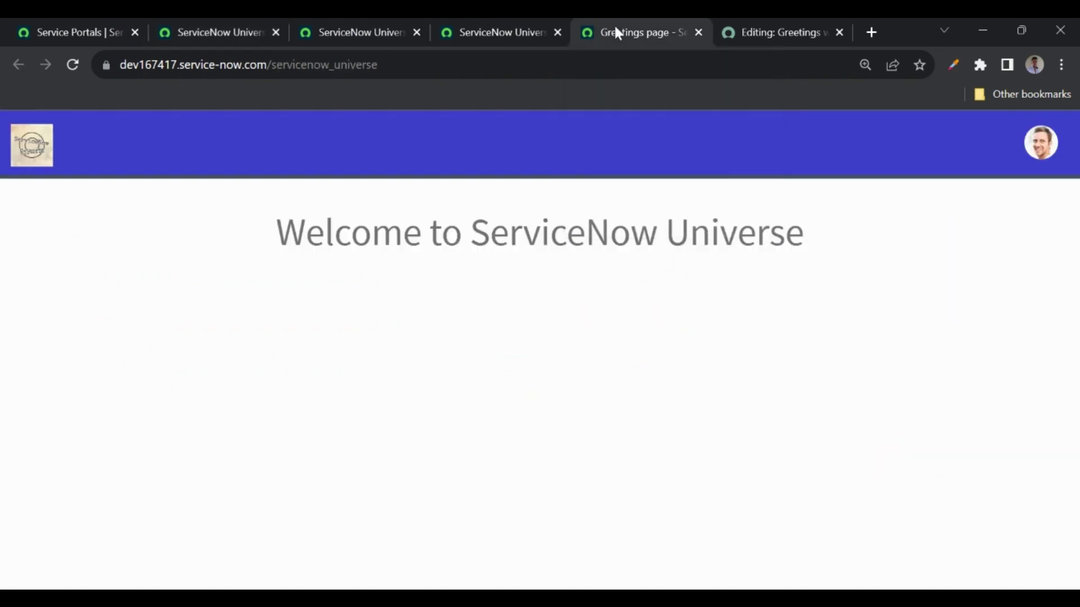
click(73, 66)
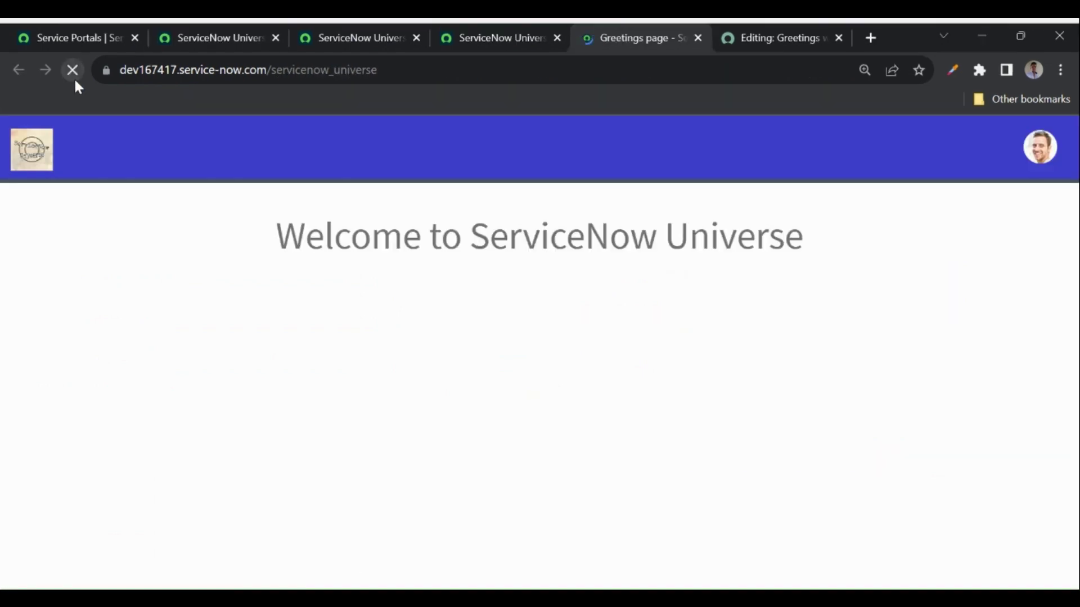
Open the ServiceNow Universe portal record from the Service Portals list in a separate tab
click(203, 29)
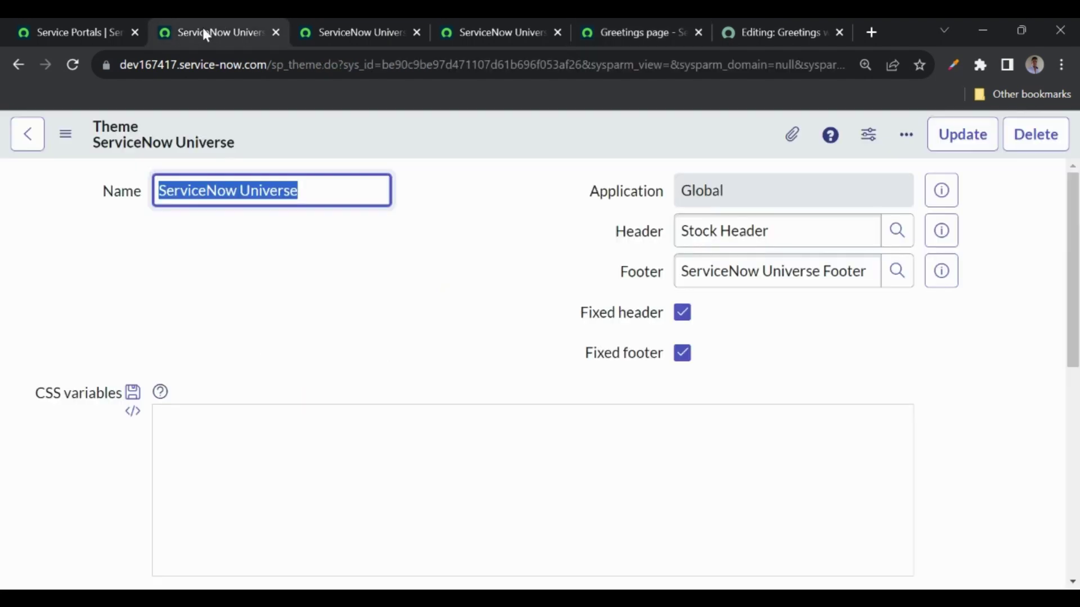
click(79, 28)
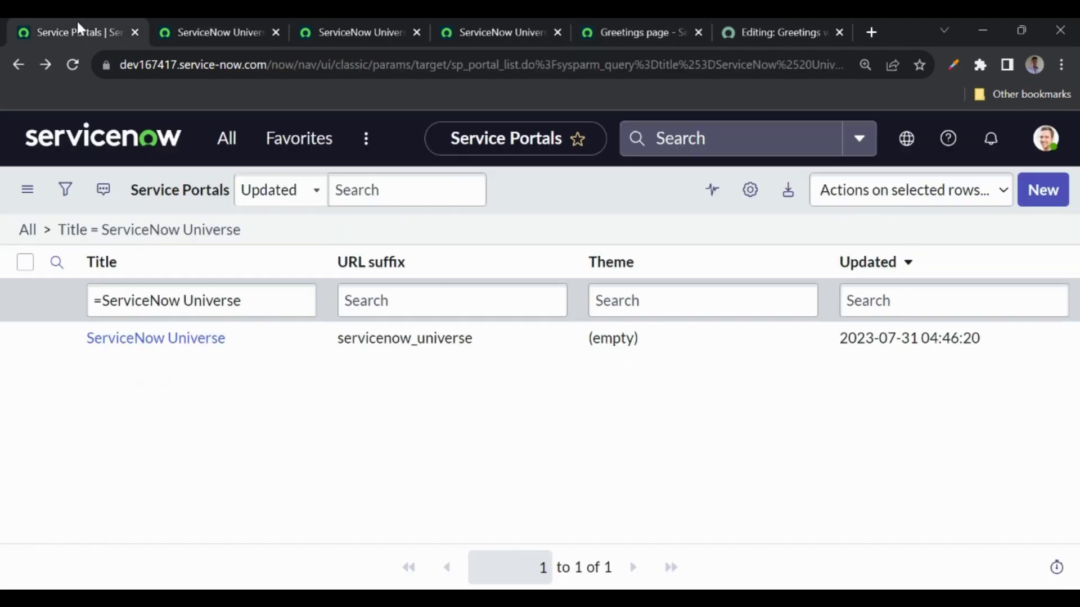
ctrl+click(129, 338)
click(172, 28)
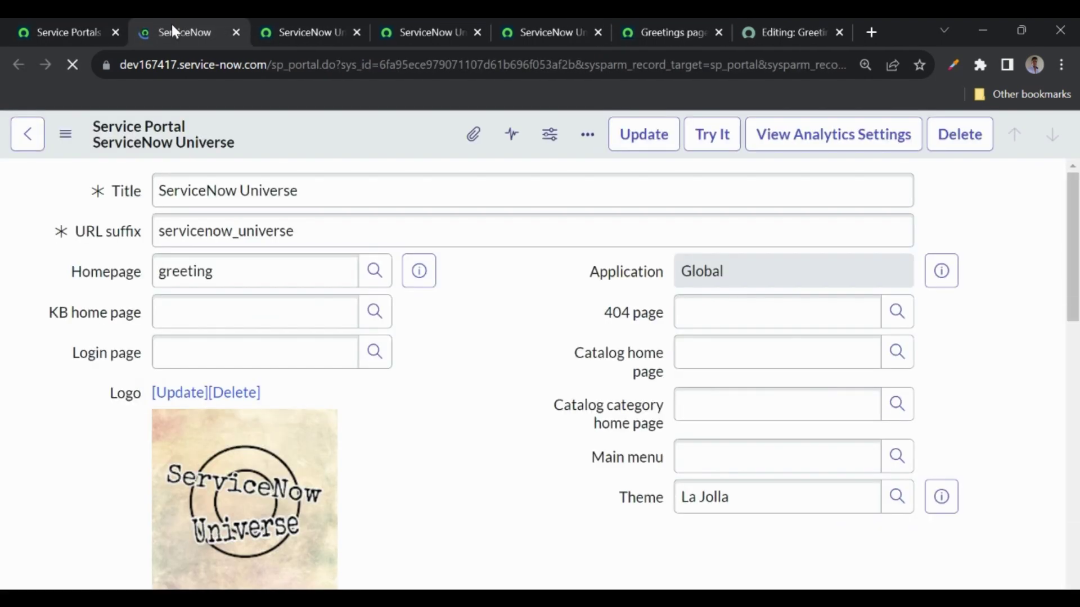
Change the portal's theme to ServiceNow Universe and save the record
click(735, 494)
double_click(739, 498)
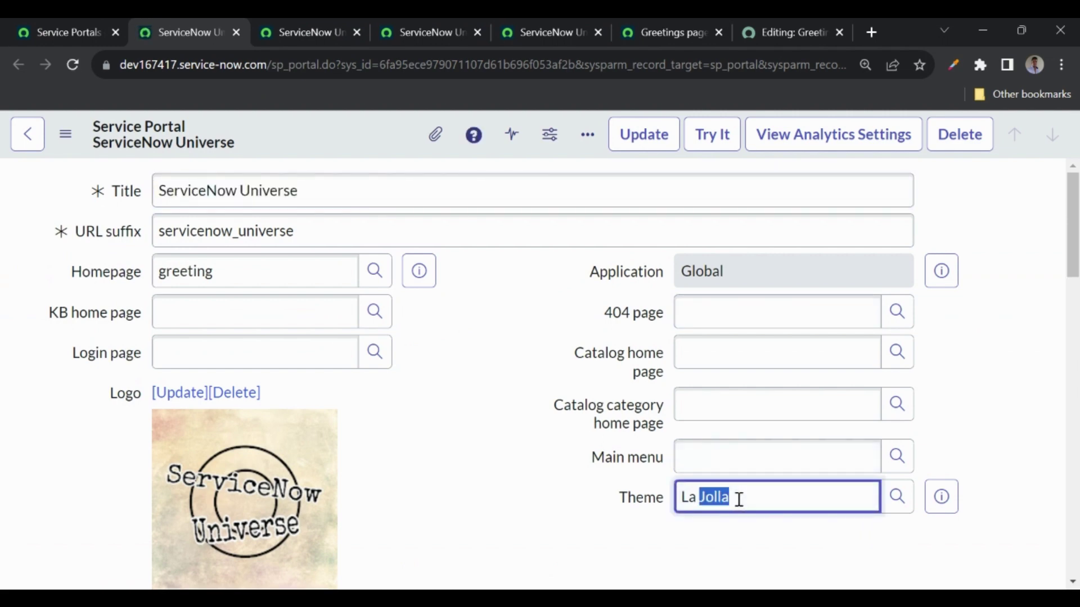
key(BackSpace)
key(BackSpace)
key(BackSpace)
key(BackSpace)
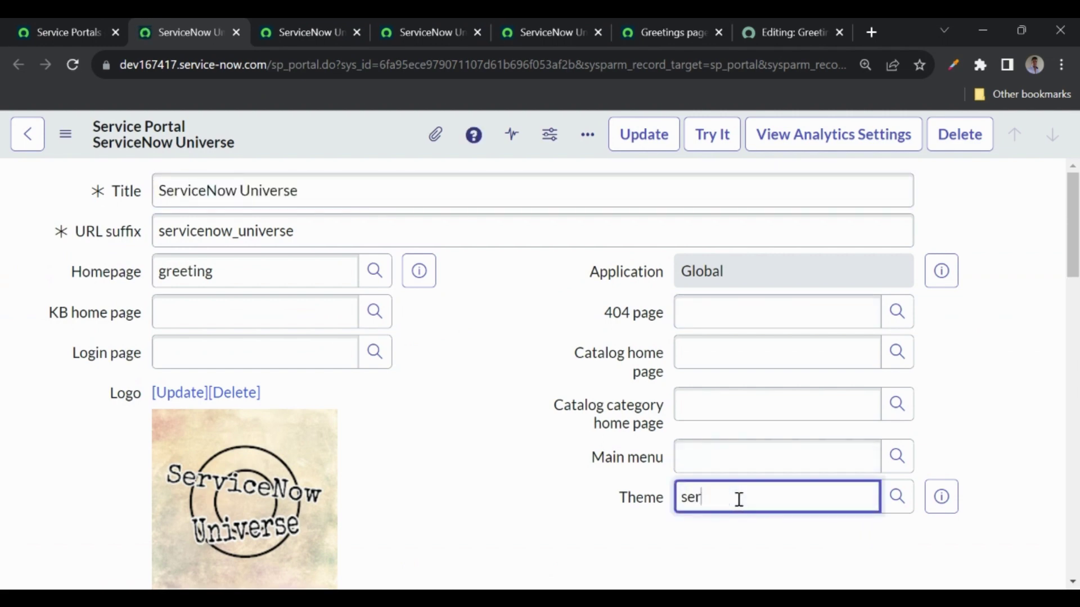
click(726, 526)
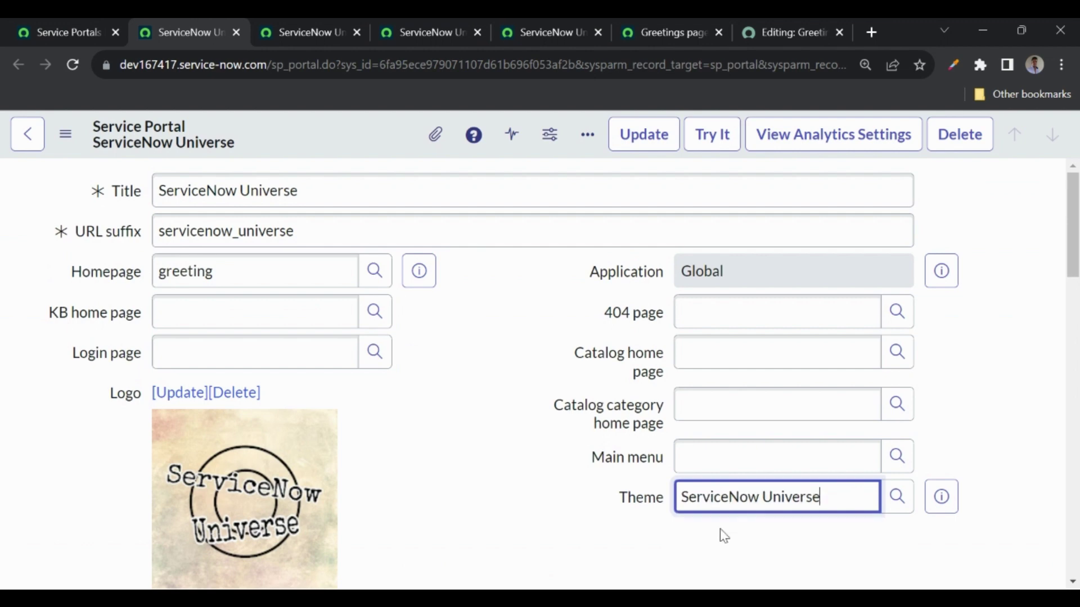
right_click(345, 131)
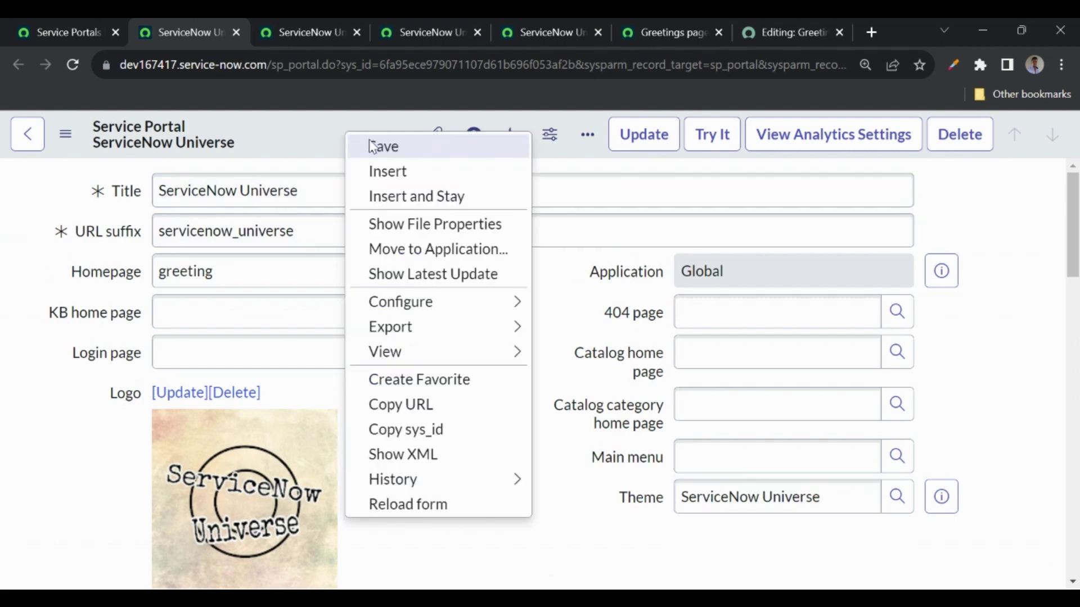
click(372, 143)
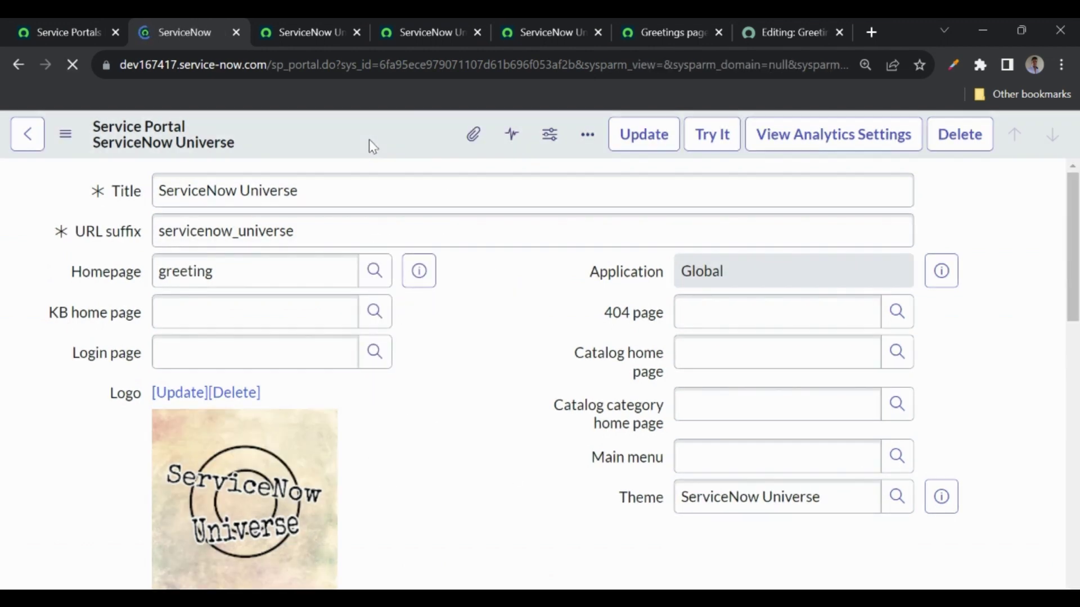
Reload the greetings page and examine its footer text
click(679, 24)
click(74, 65)
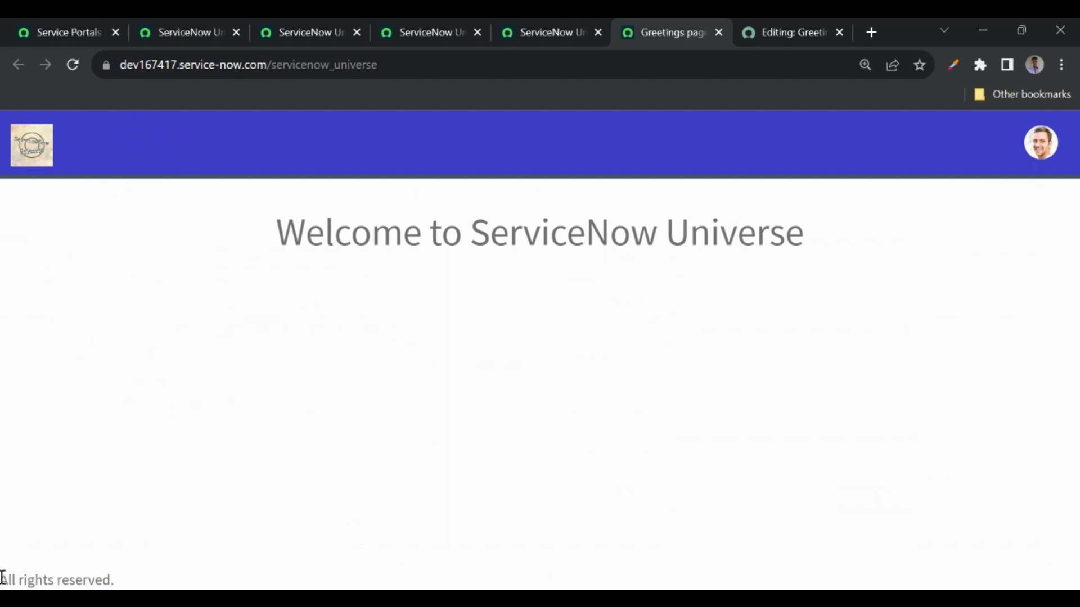
drag(3, 578, 136, 585)
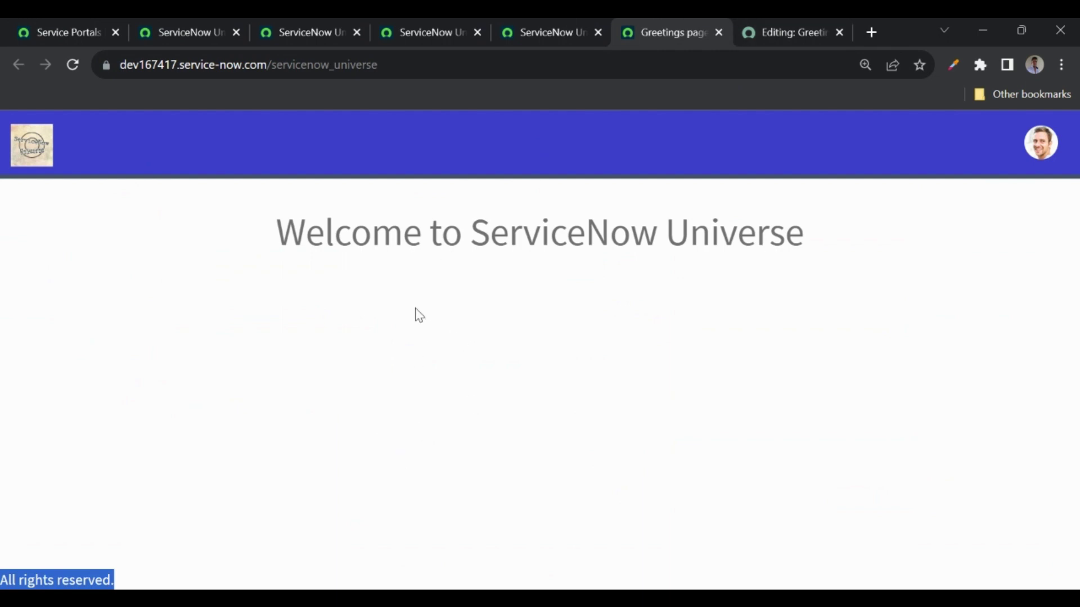
Add six copies of the h1 header block below the original in the Greetings widget's HTML template and save the widget
click(781, 26)
drag(104, 335, 28, 286)
key(ctrl+c)
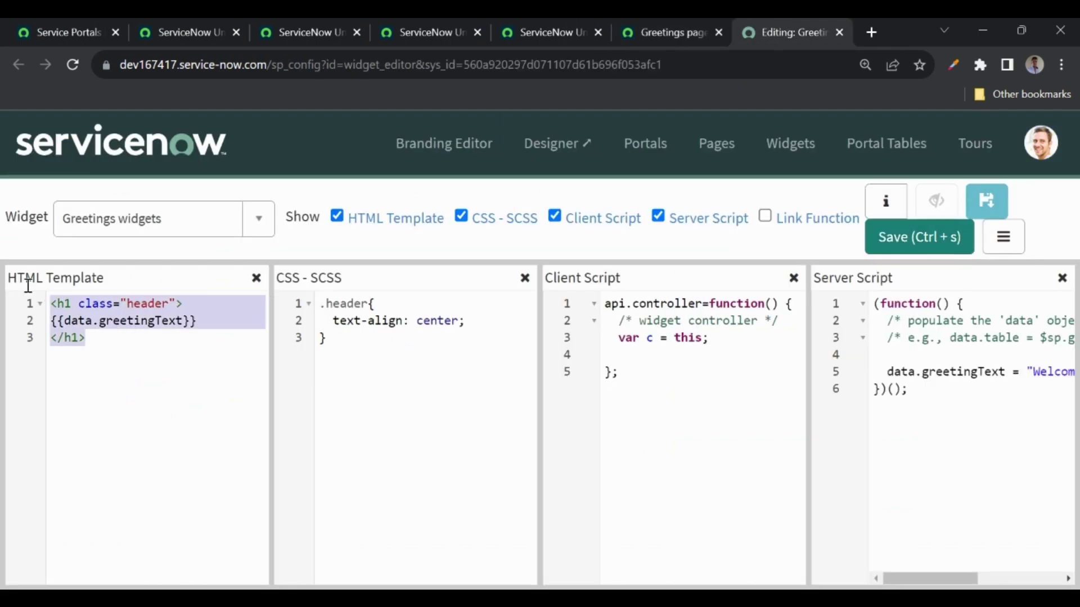
click(122, 338)
key(ctrl+v)
key(Return)
key(ctrl+v)
key(Return)
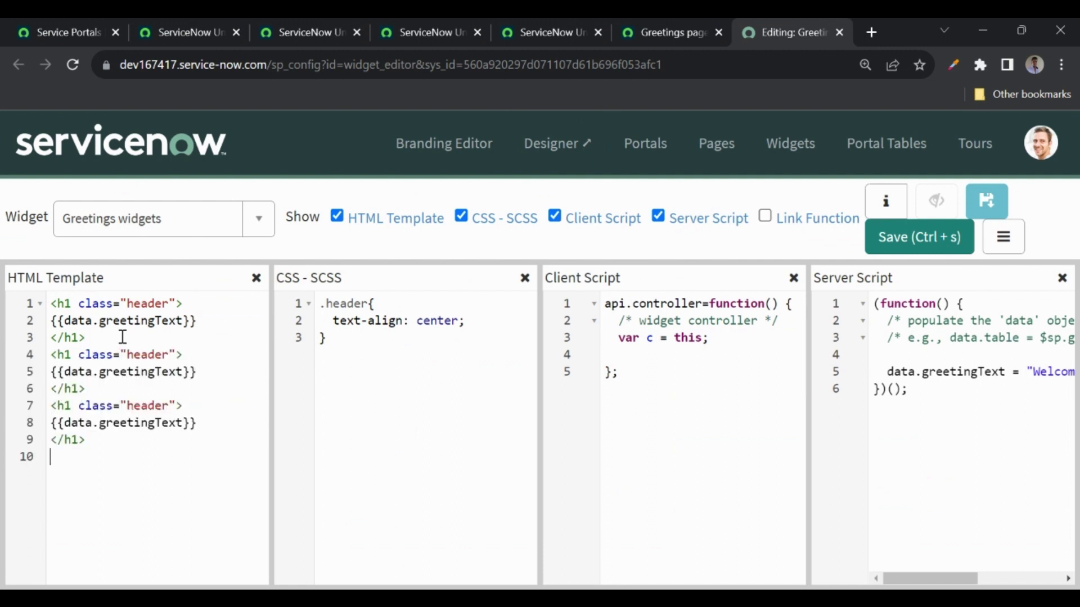
key(ctrl+v)
key(Return)
key(ctrl+v)
key(Return)
key(ctrl+v)
key(Return)
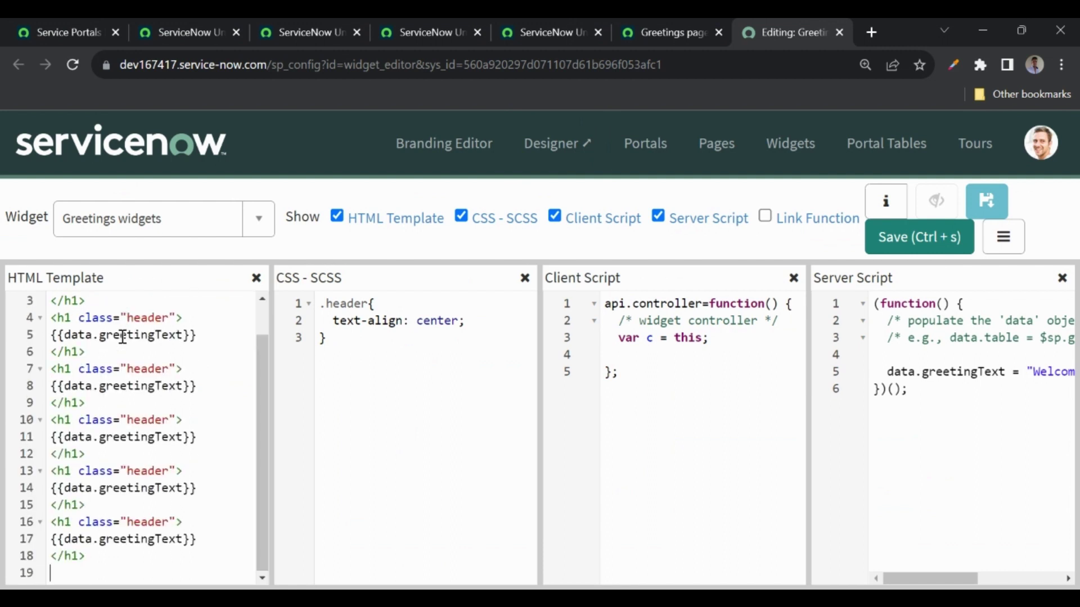
key(ctrl+v)
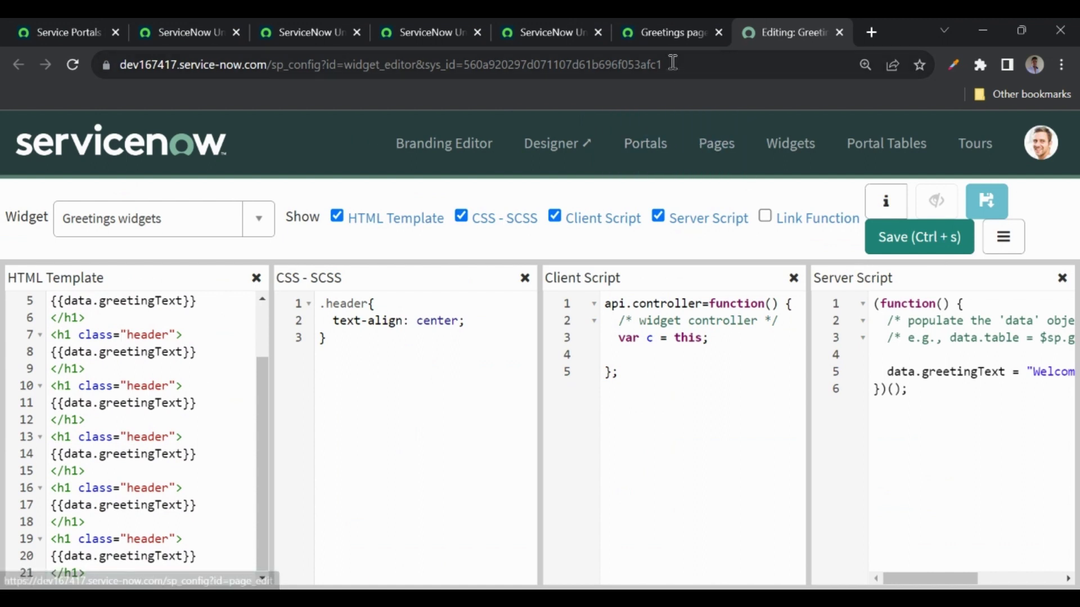
Reload the greetings page and scroll through it to examine how the header and footer behave with longer content
click(649, 33)
click(73, 65)
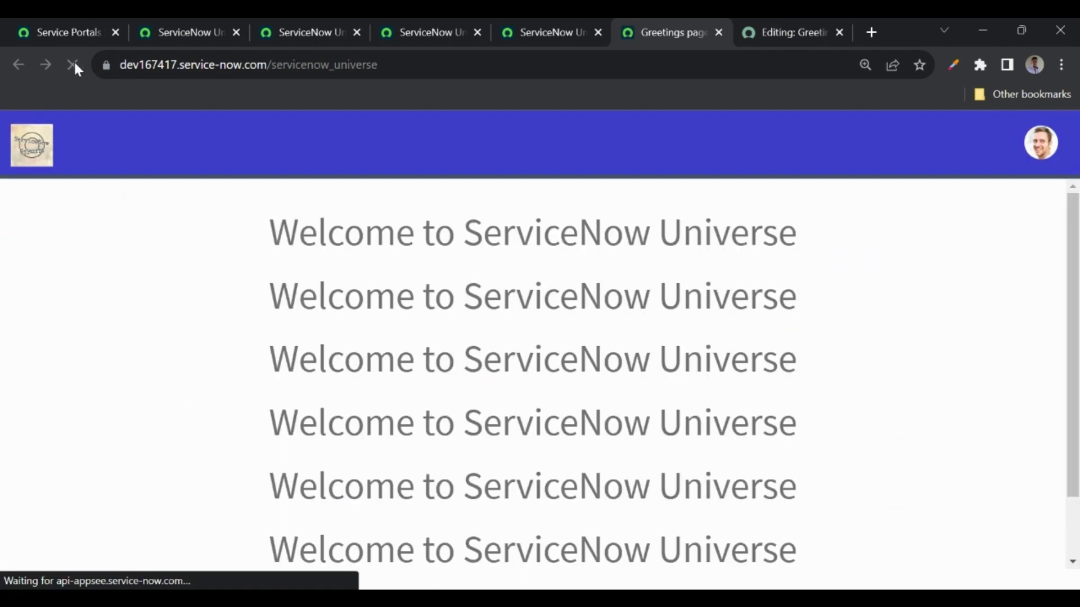
drag(1070, 315, 1072, 242)
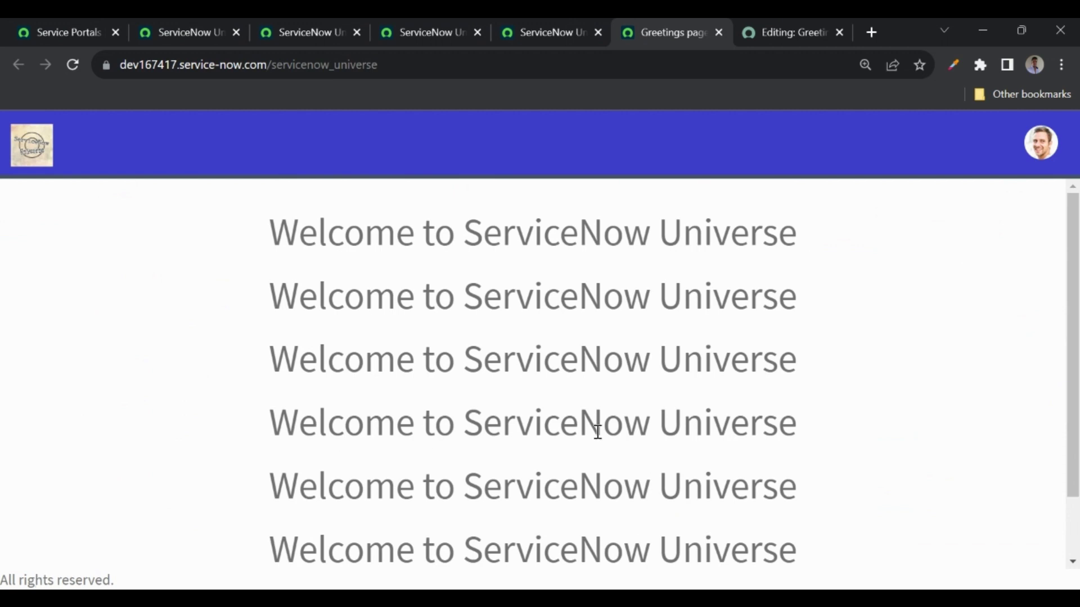
Turn off the fixed footer option in the ServiceNow Universe theme and save the record
drag(1071, 393, 1075, 247)
click(310, 27)
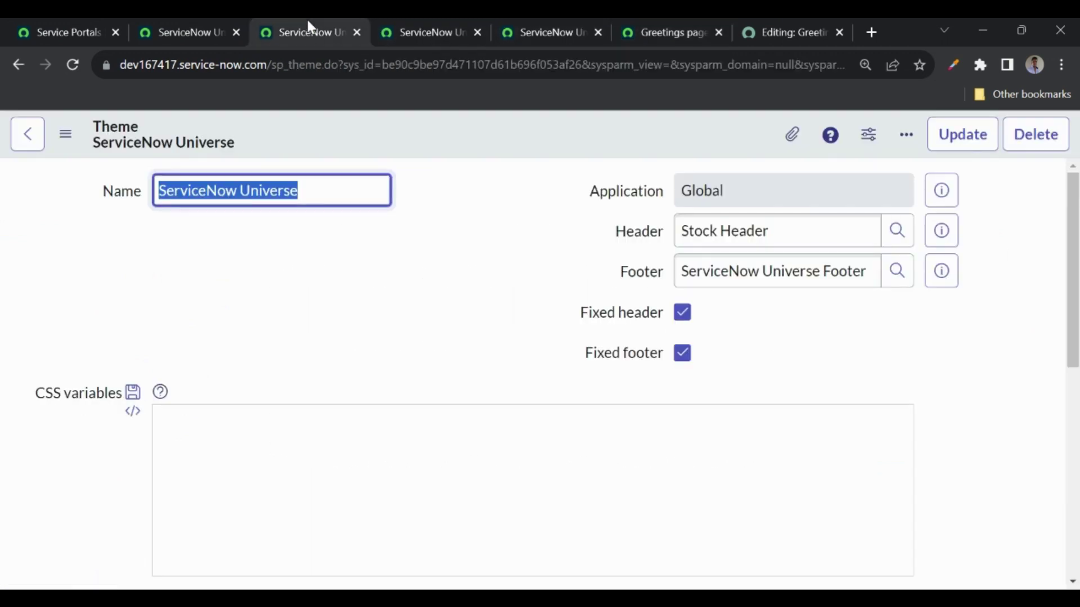
click(683, 353)
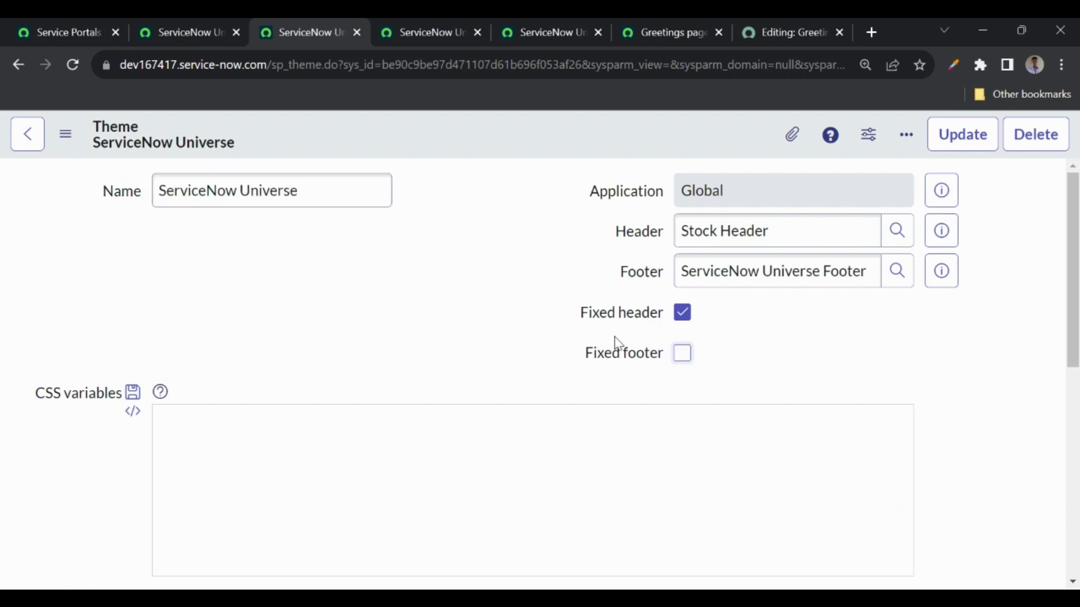
right_click(441, 138)
click(463, 150)
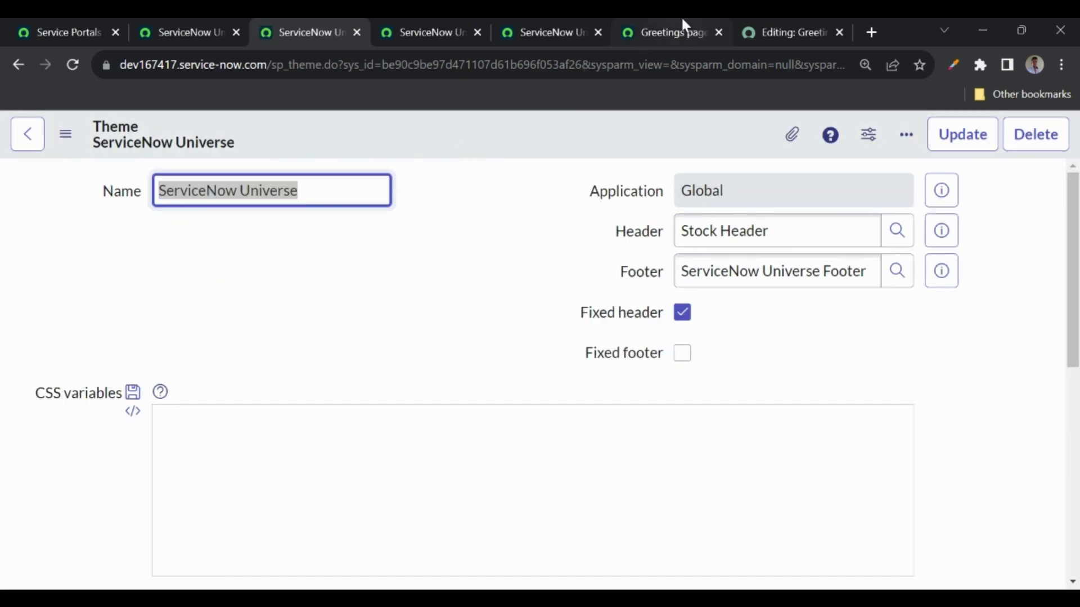
Reload the greetings page and check where the footer appears when the content is scrolled
click(681, 28)
click(73, 65)
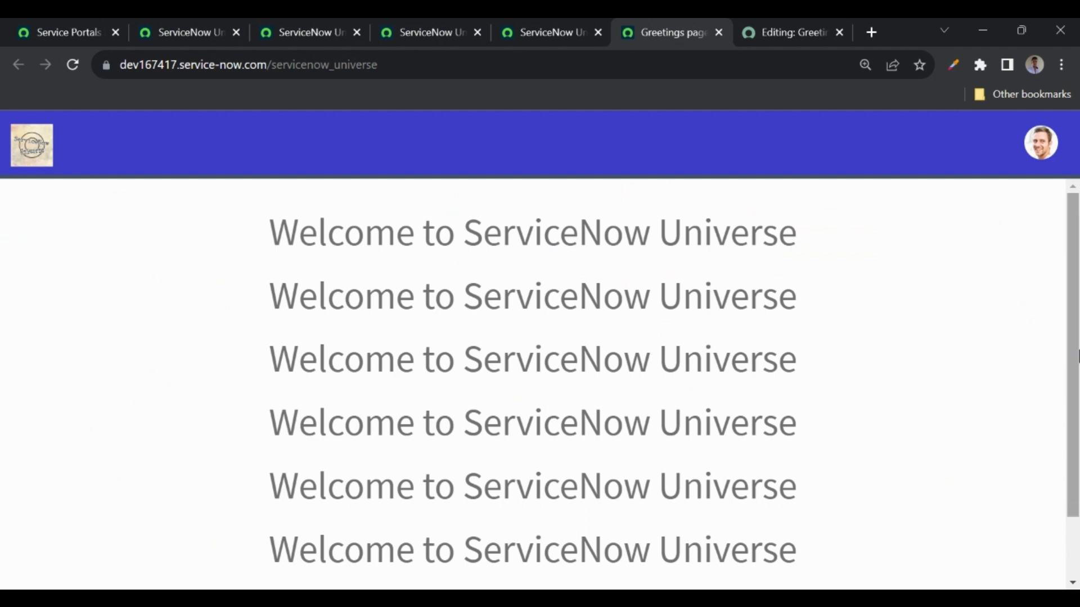
scroll(1076, 354, down, 2)
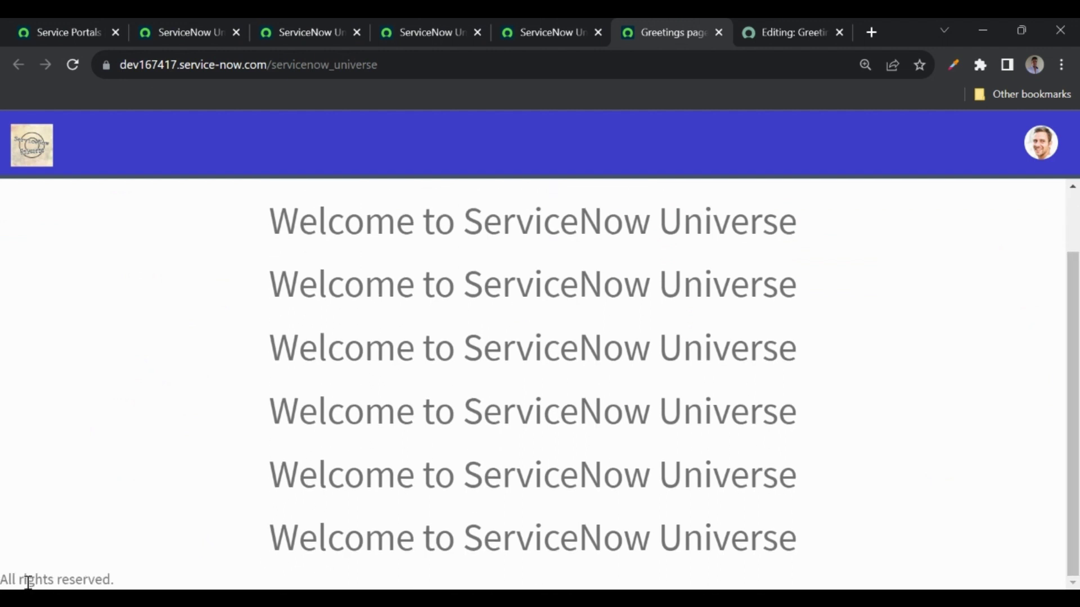
scroll(1074, 371, up, 2)
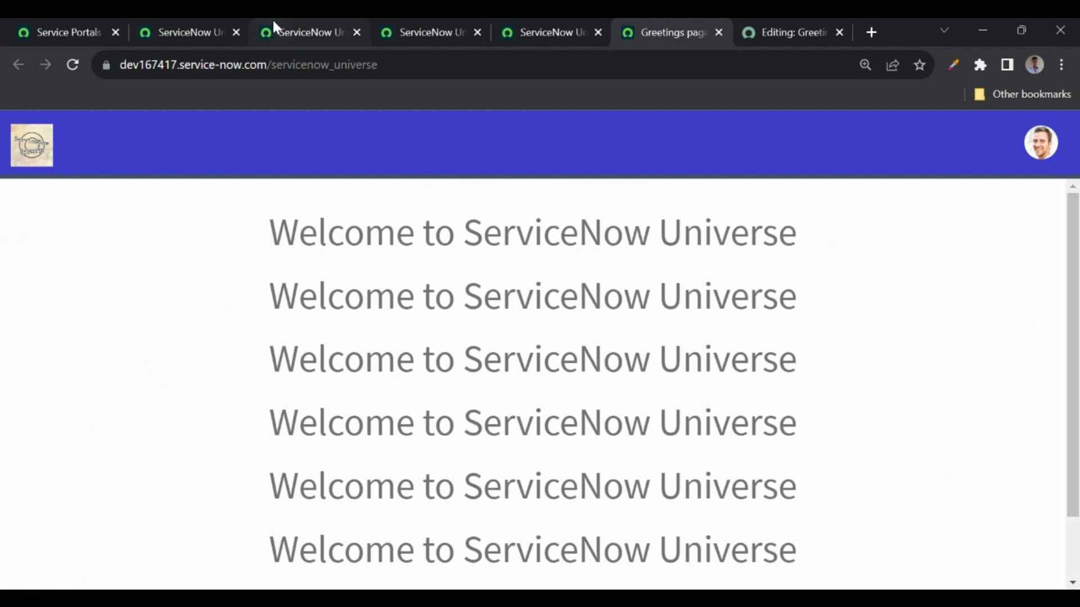
Turn the theme's fixed footer option back on, save the record and reload the greetings page
click(308, 29)
click(683, 354)
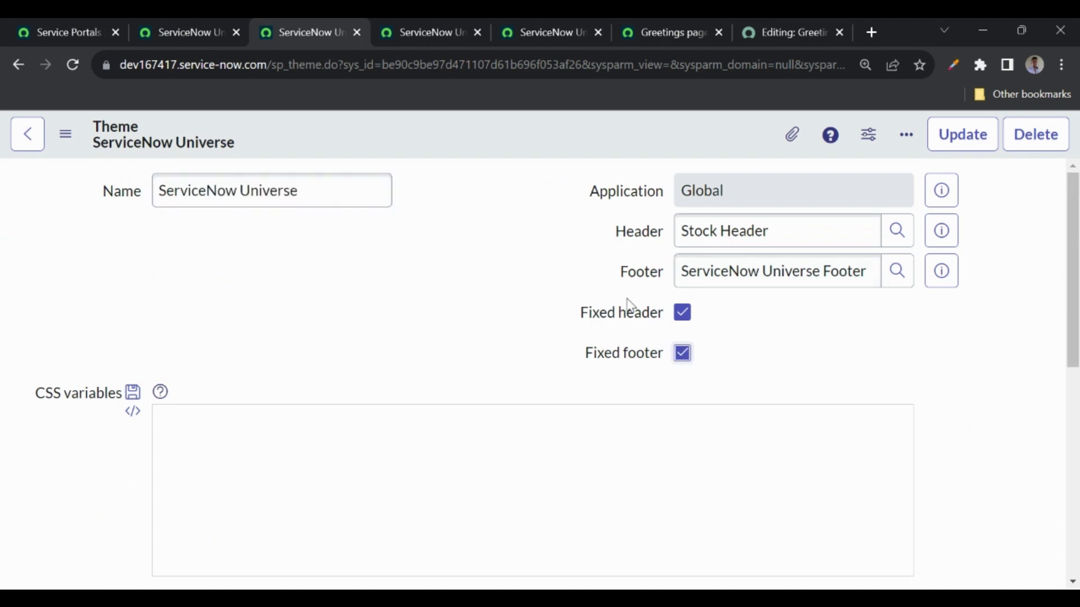
right_click(448, 147)
click(468, 153)
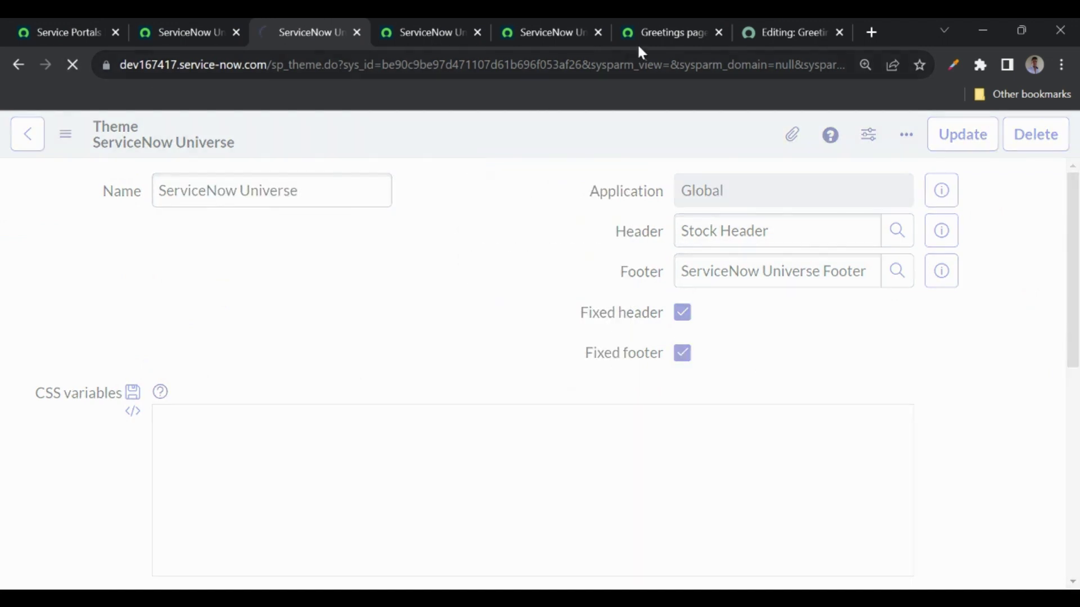
click(655, 40)
click(63, 70)
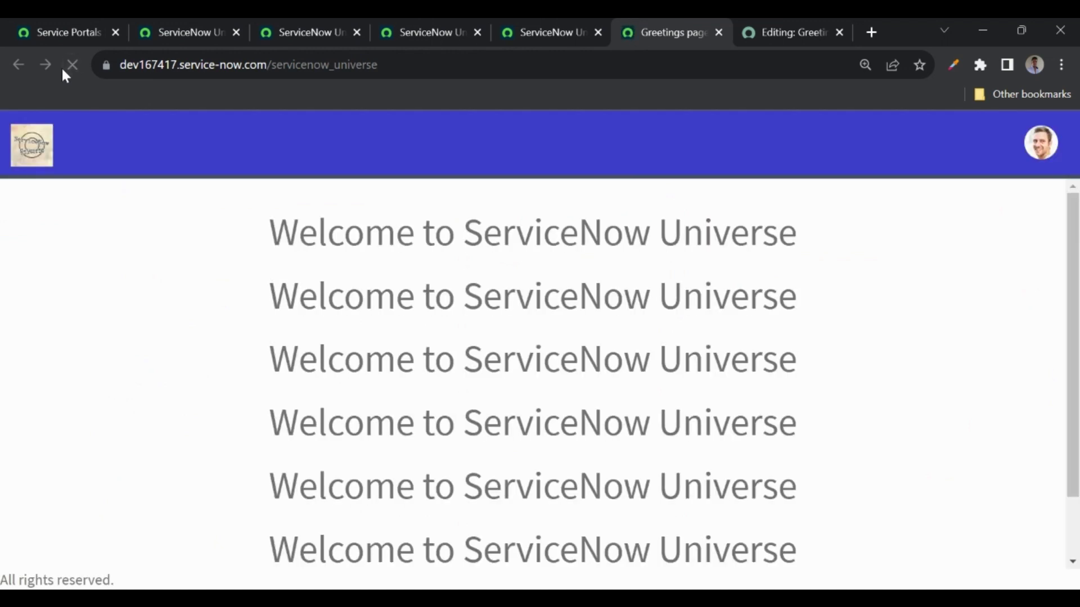
Delete all h1 header blocks except the first from the Greetings widget's HTML template, save the widget and reload the greetings page
click(775, 26)
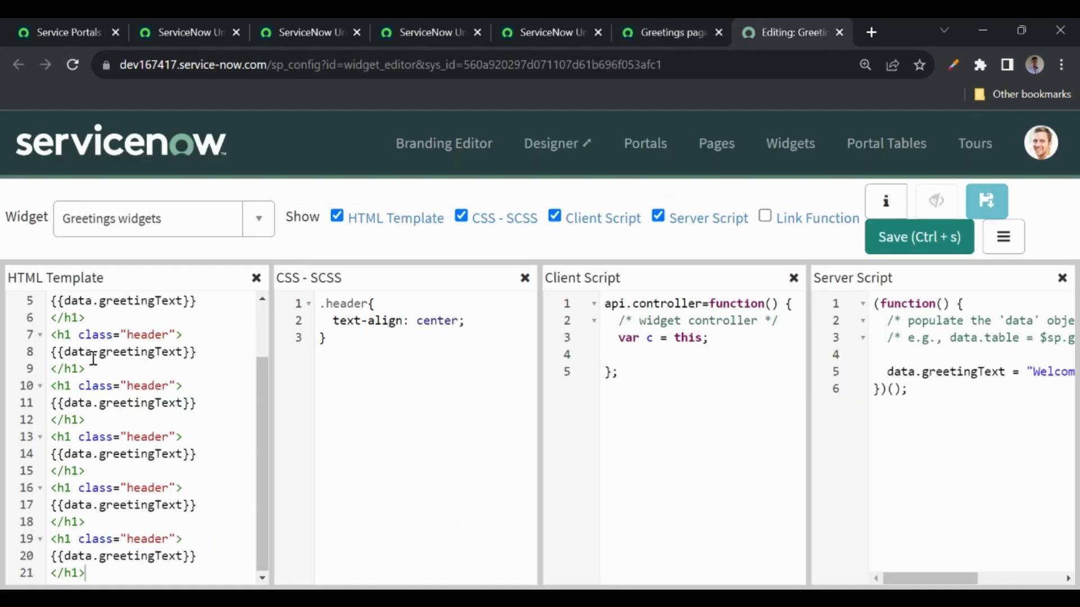
drag(51, 334, 106, 571)
key(BackSpace)
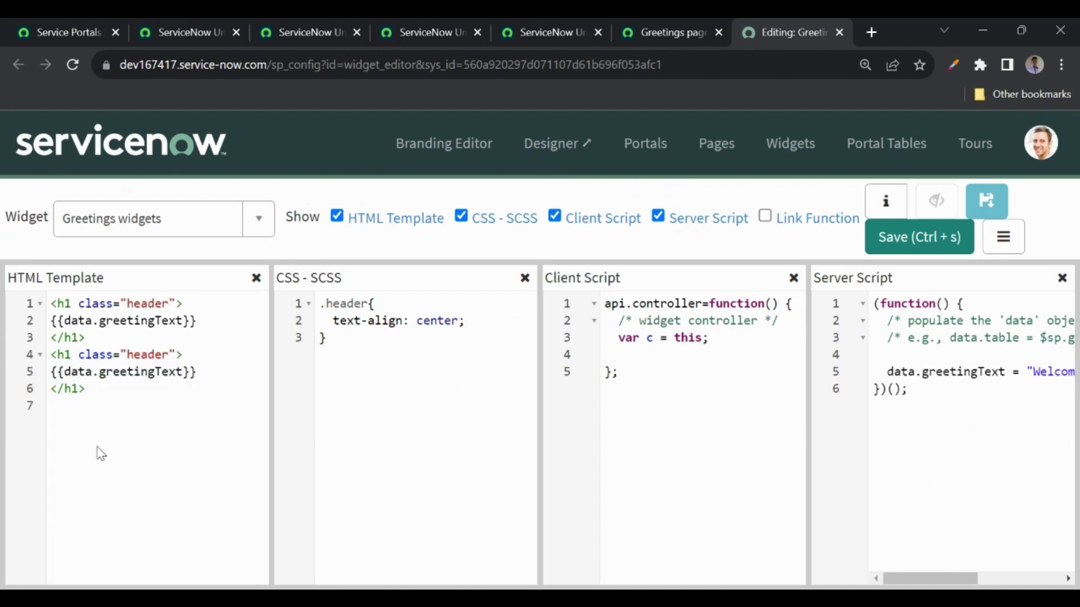
drag(89, 388, 46, 363)
key(BackSpace)
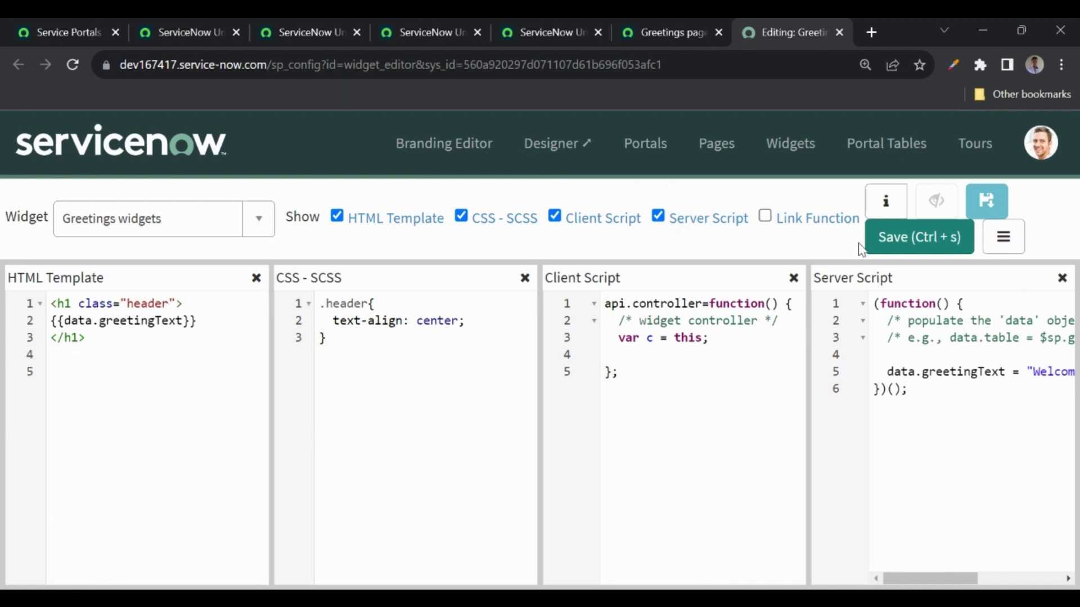
click(928, 236)
click(654, 23)
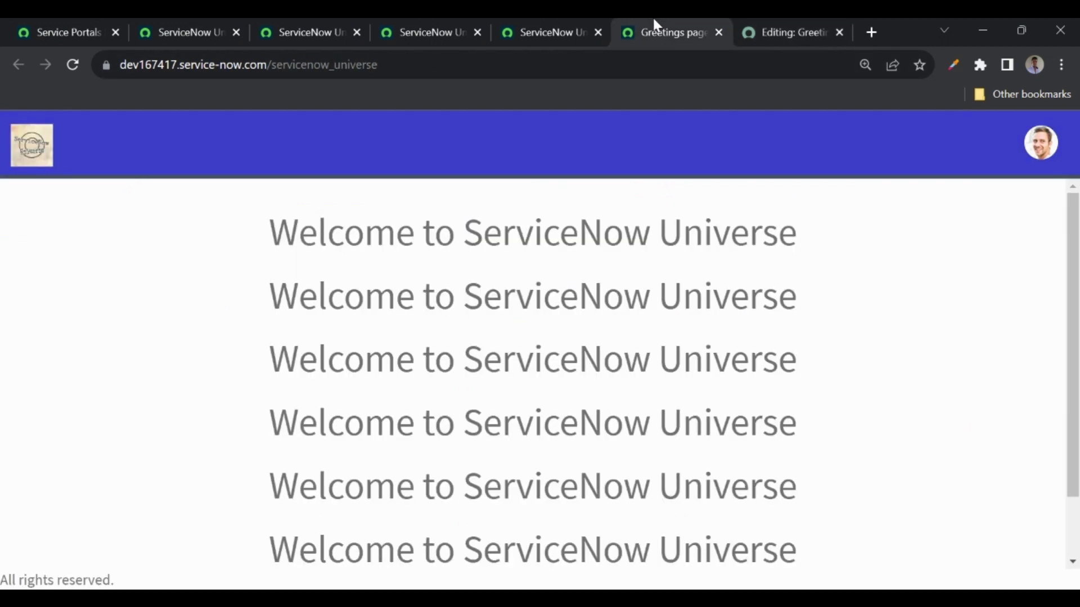
click(73, 67)
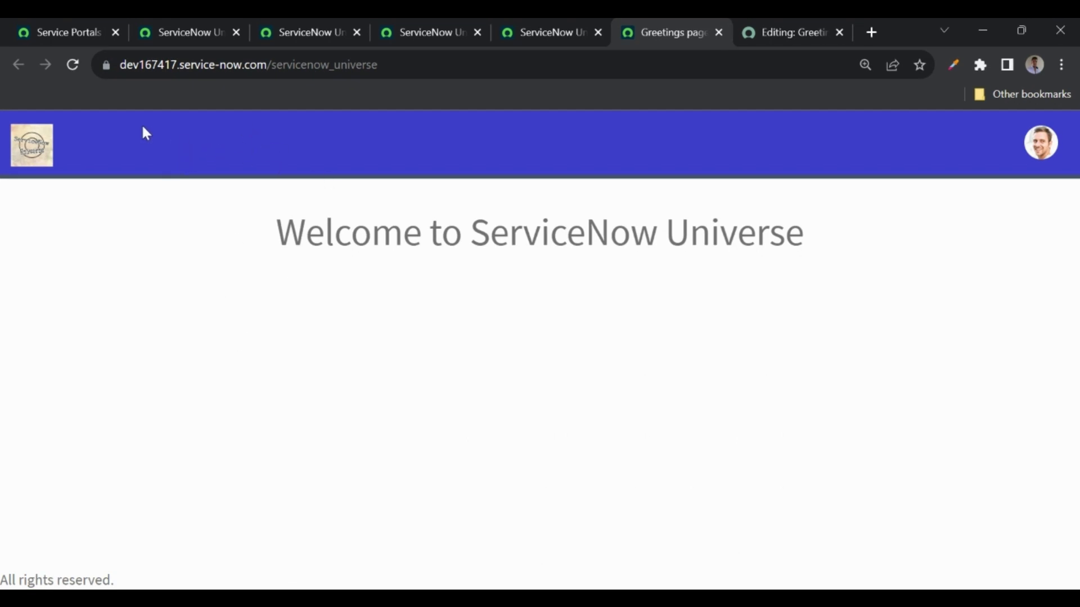
Find Service Portal Configuration in the application navigator and open its Branding Editor
click(58, 35)
click(225, 147)
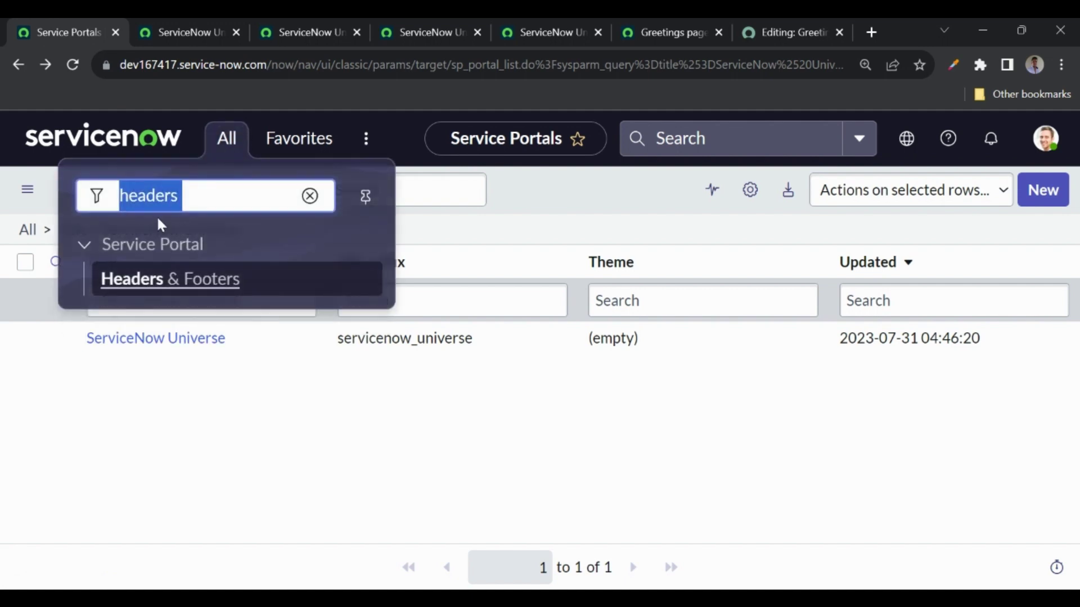
text(service po)
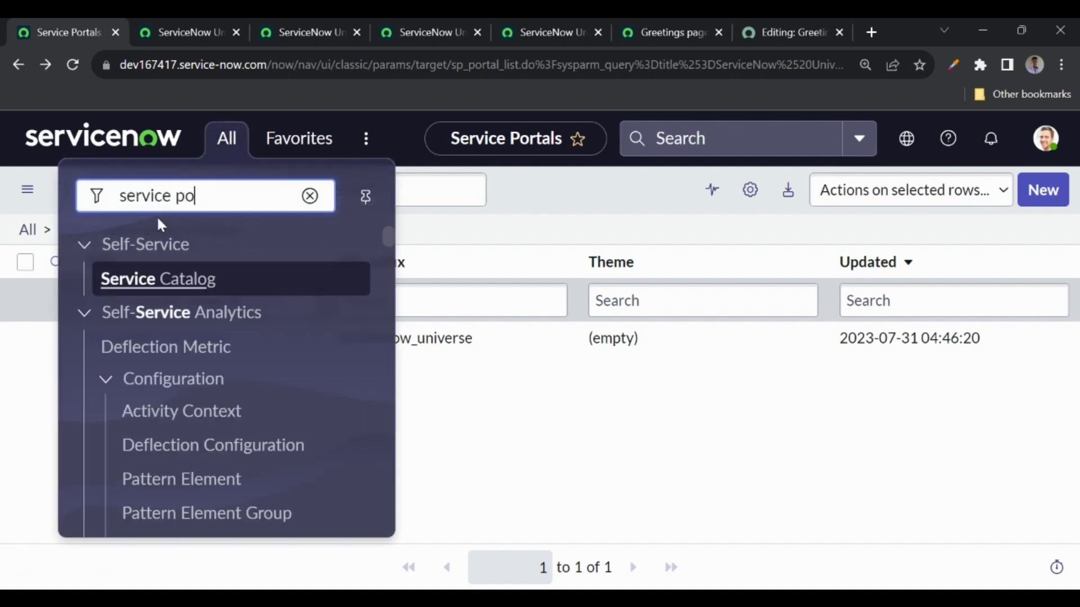
text(rta)
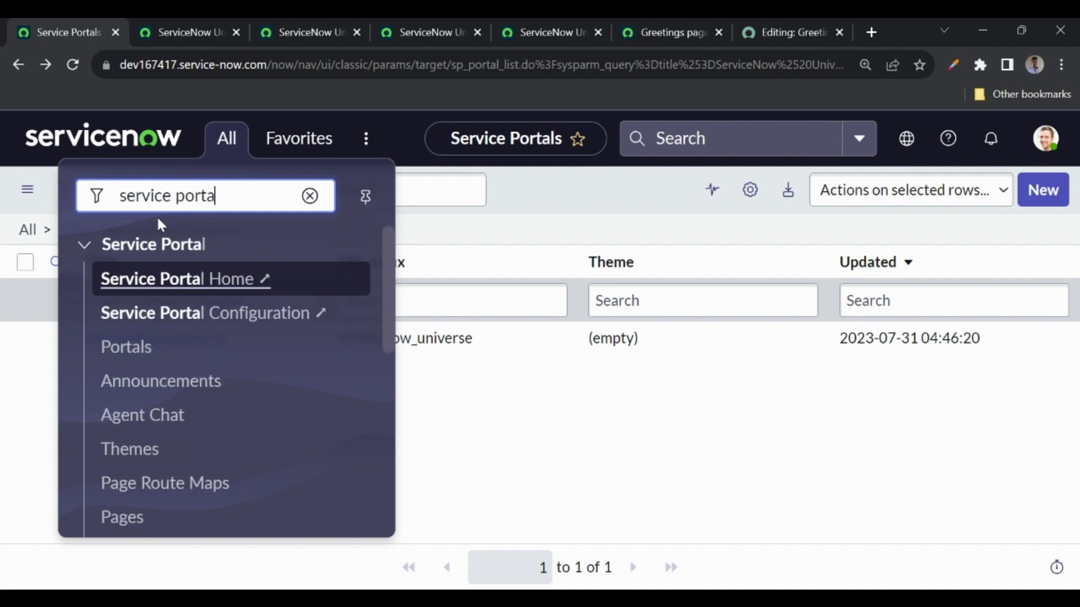
click(188, 314)
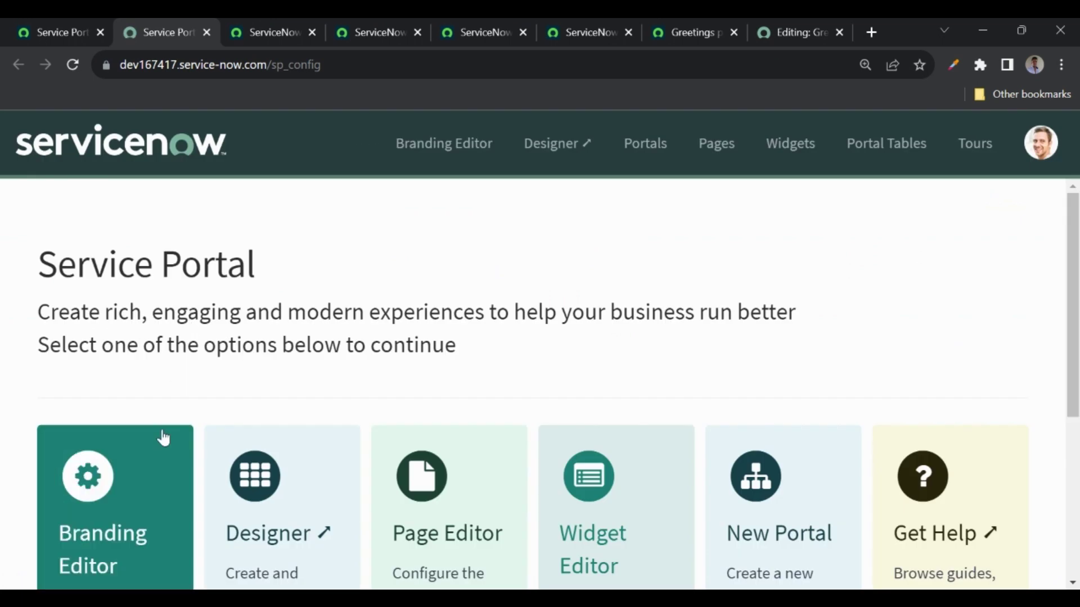
click(133, 496)
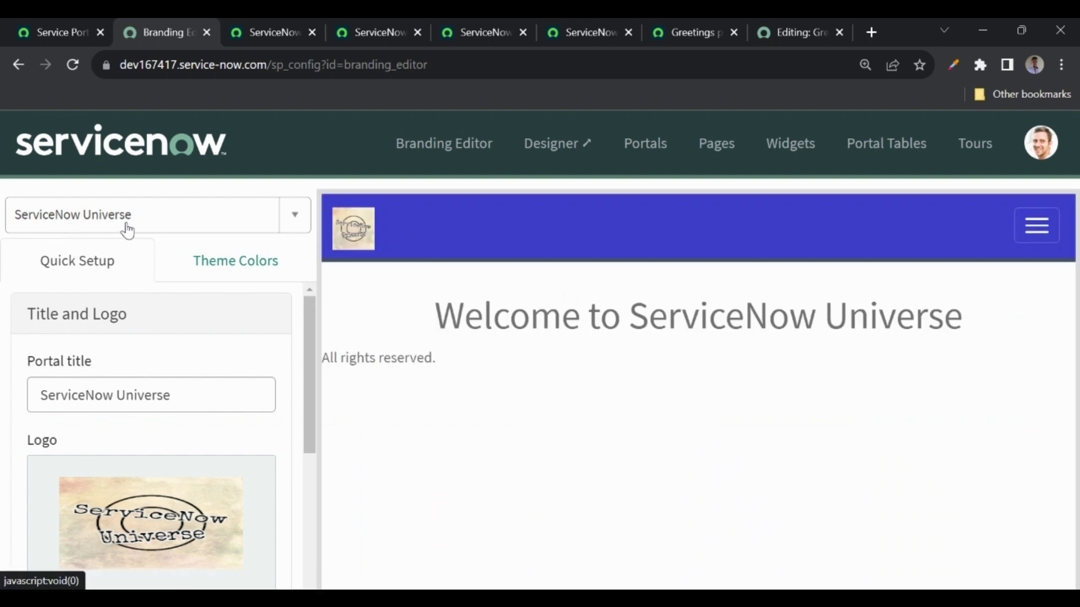
Set the ServiceNow Universe theme's navbar background colour to #cc533d and reload the greetings page to check its header
click(254, 276)
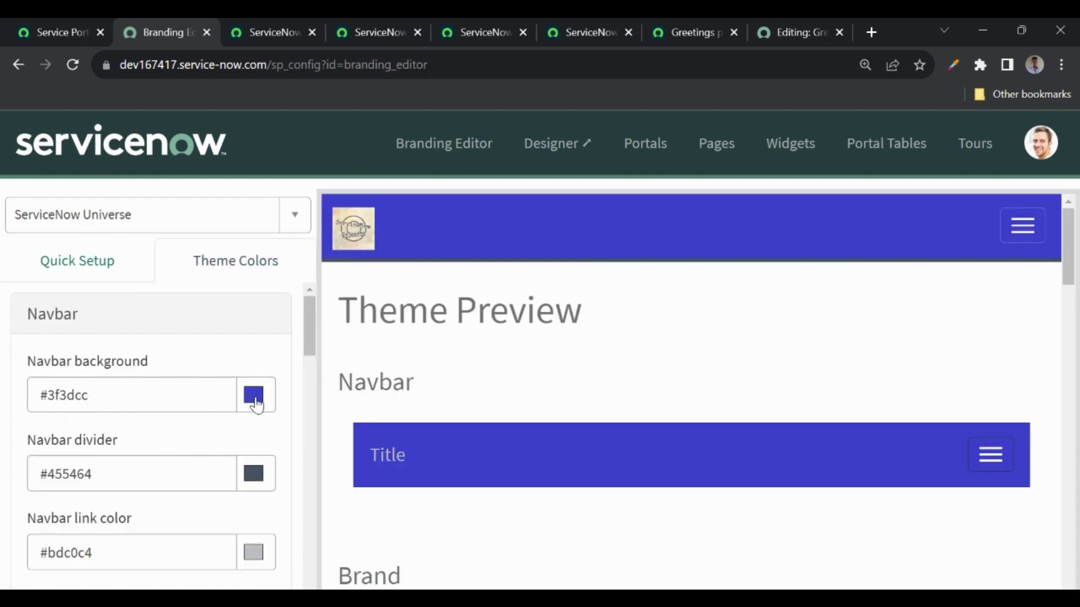
click(254, 396)
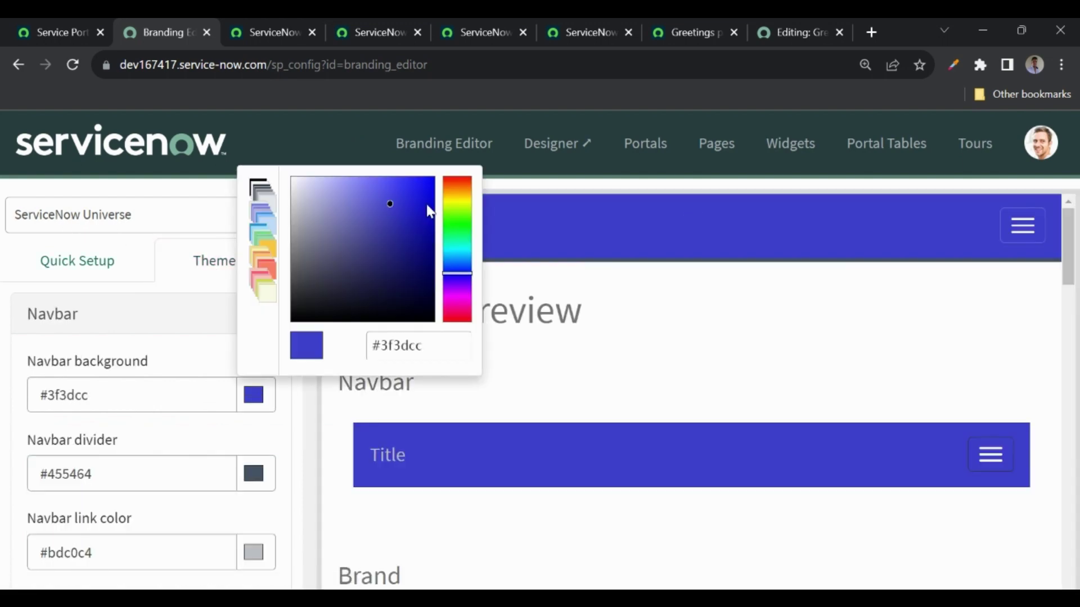
click(457, 181)
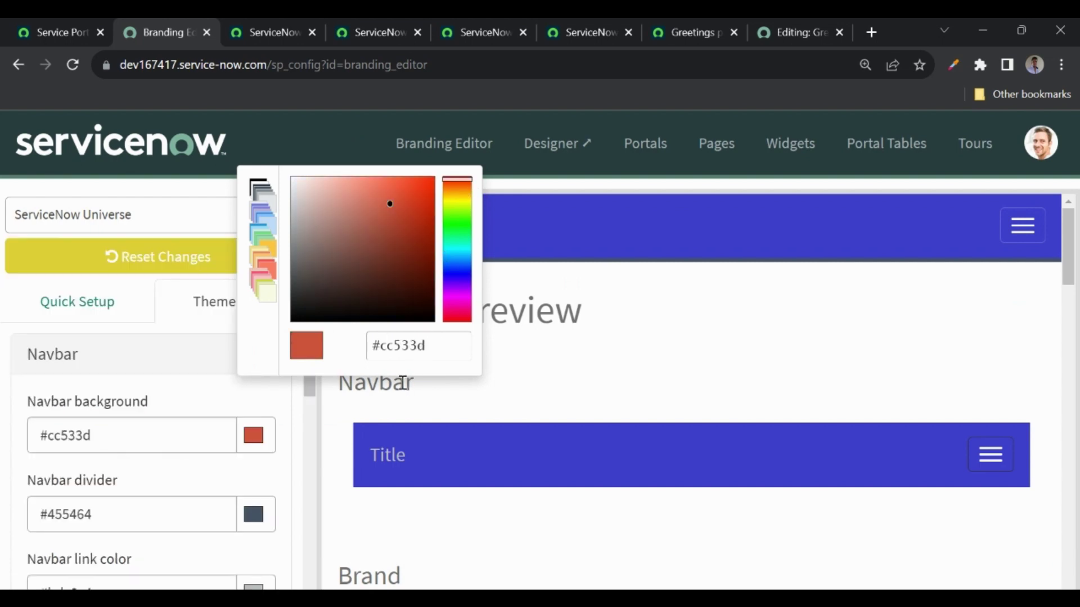
click(285, 433)
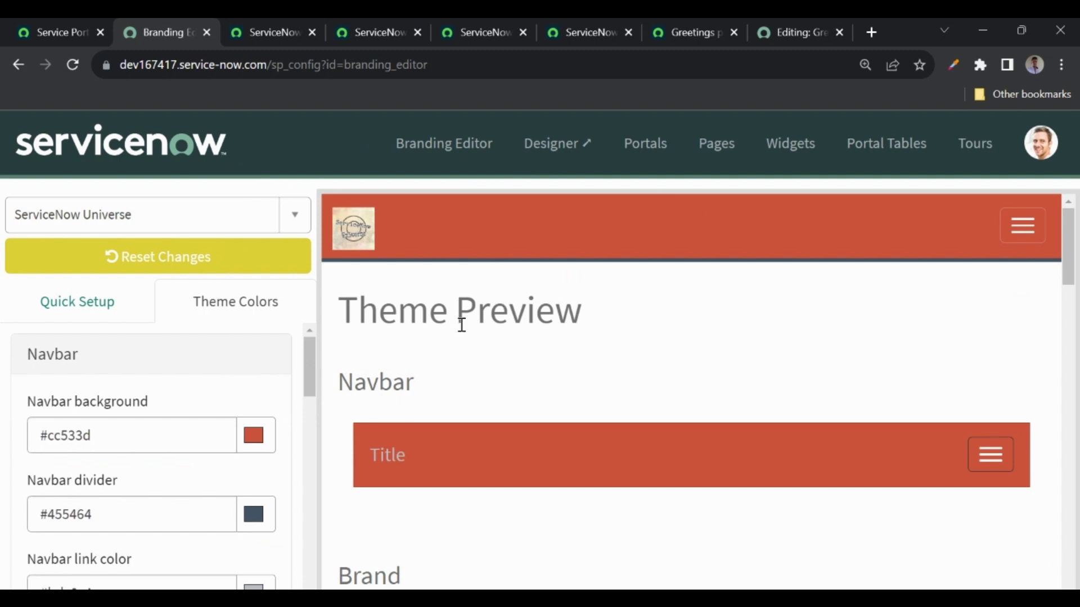
click(670, 28)
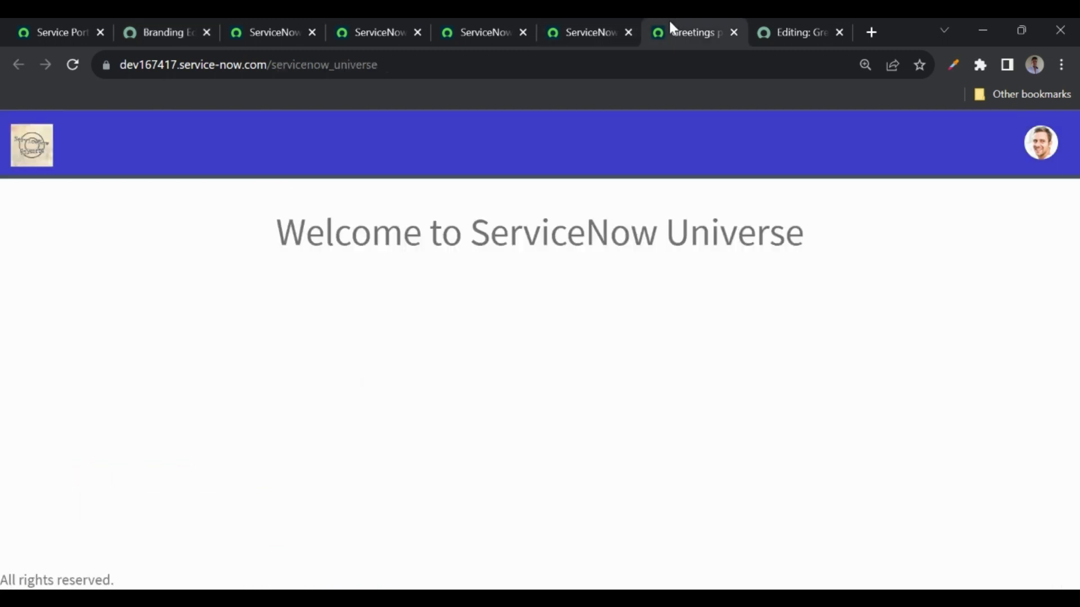
click(73, 66)
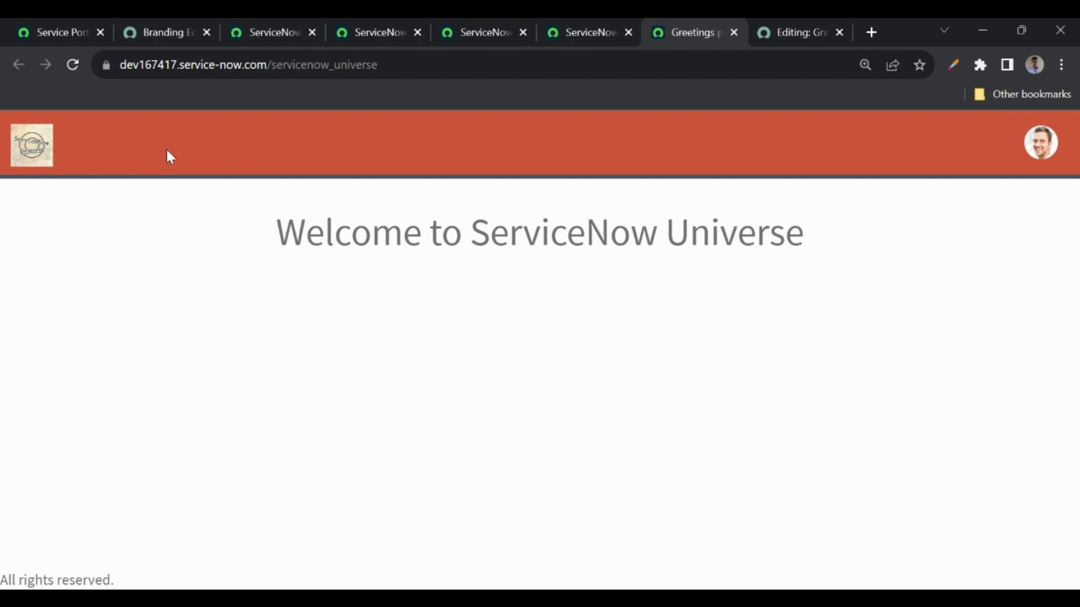
Set the theme's navbar divider colour to #101011 and close the Branding Editor
click(161, 40)
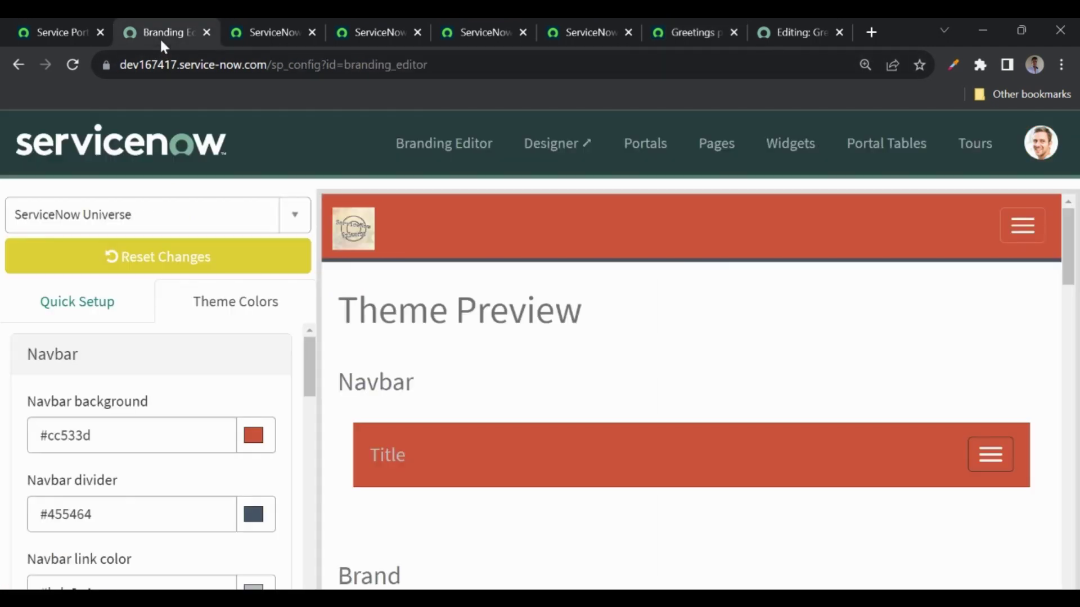
scroll(166, 359, down, 1)
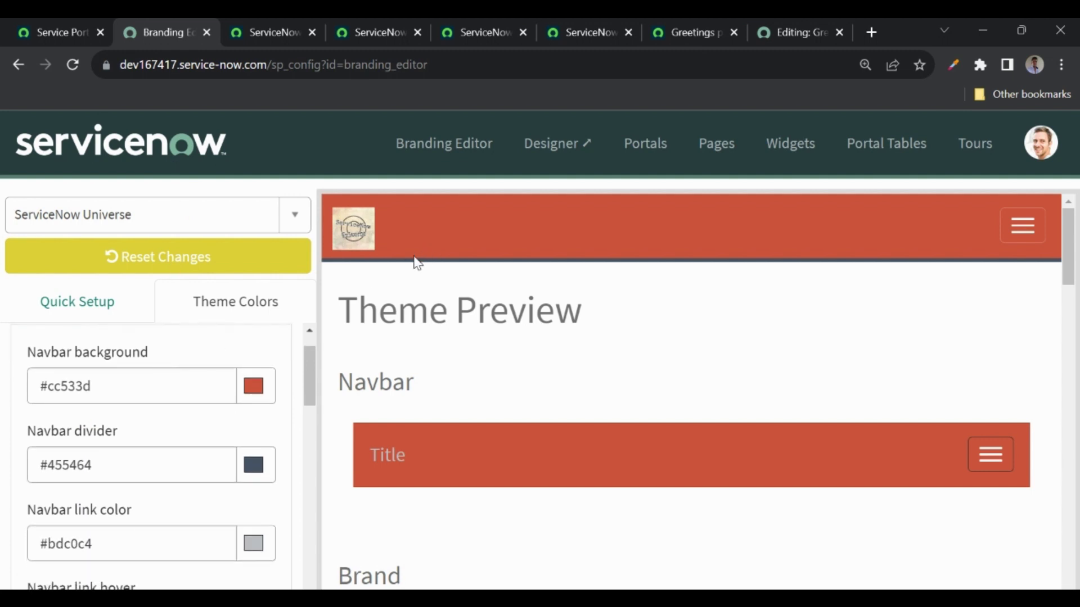
click(260, 467)
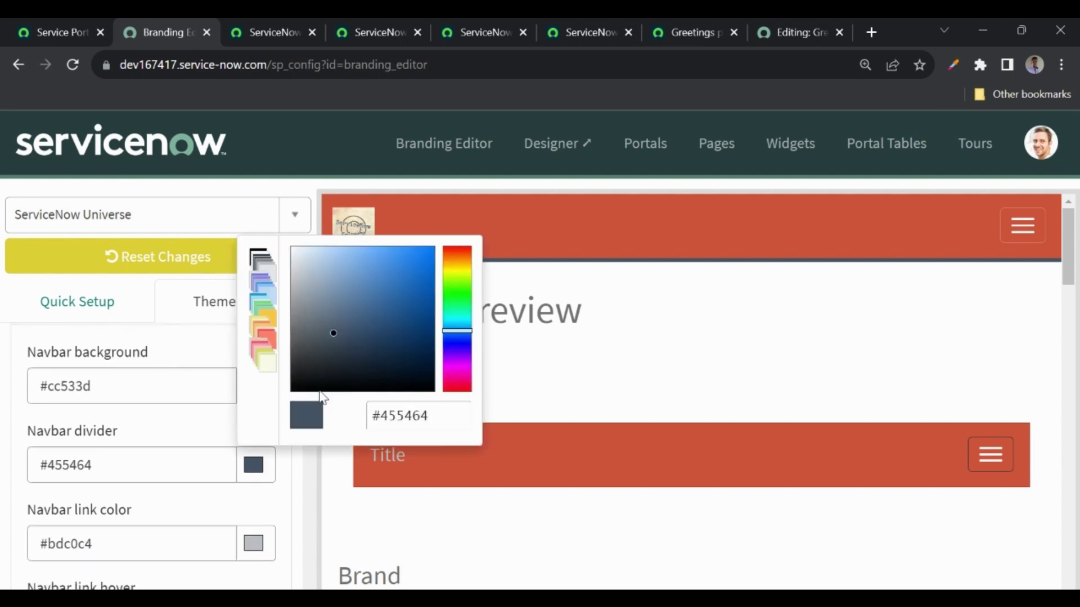
click(296, 382)
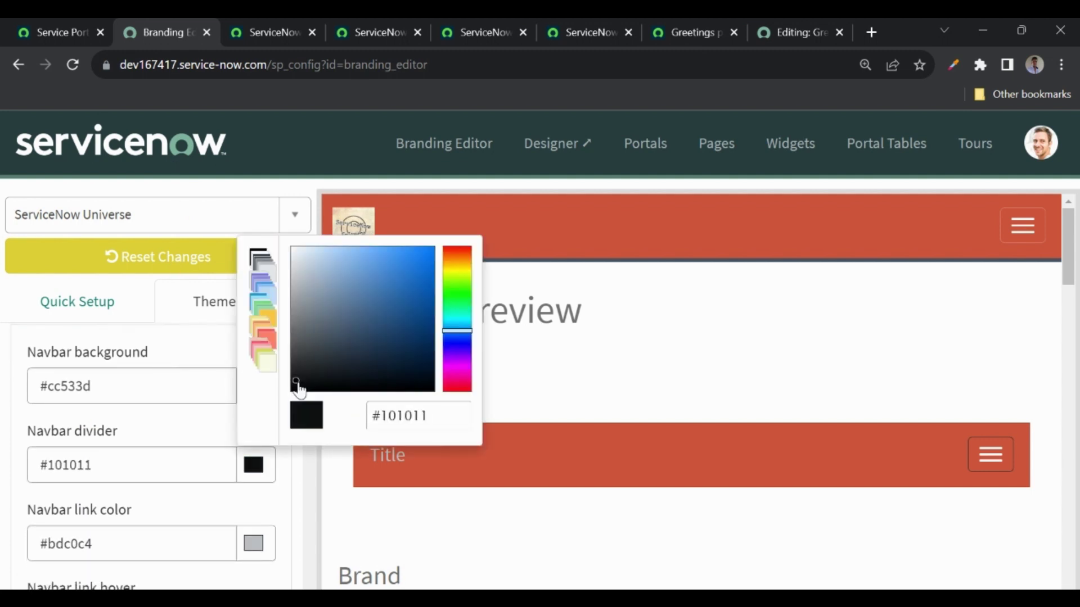
click(287, 495)
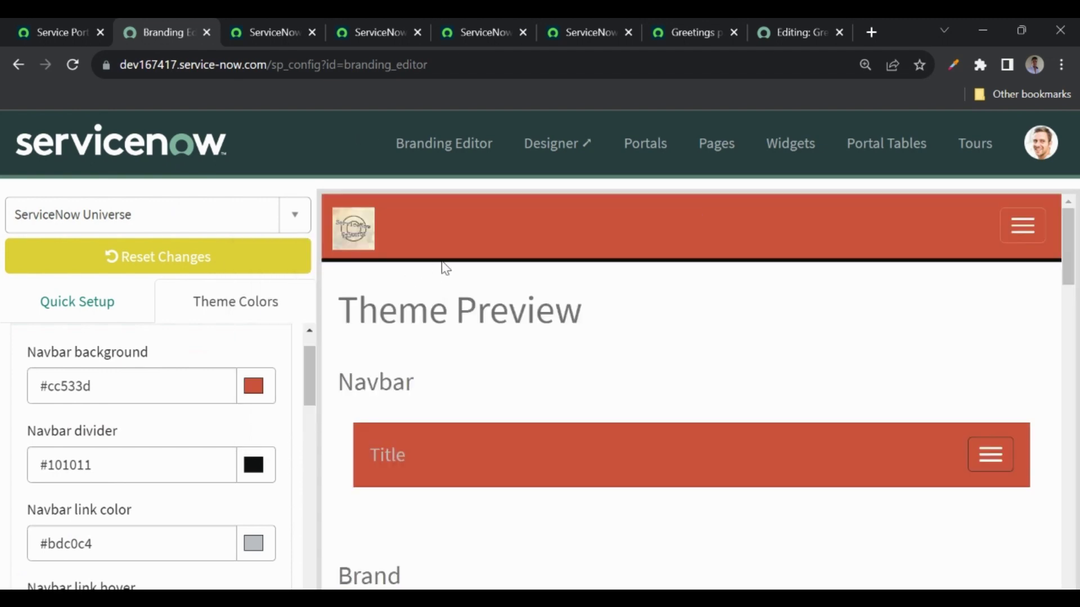
scroll(137, 495, down, 1)
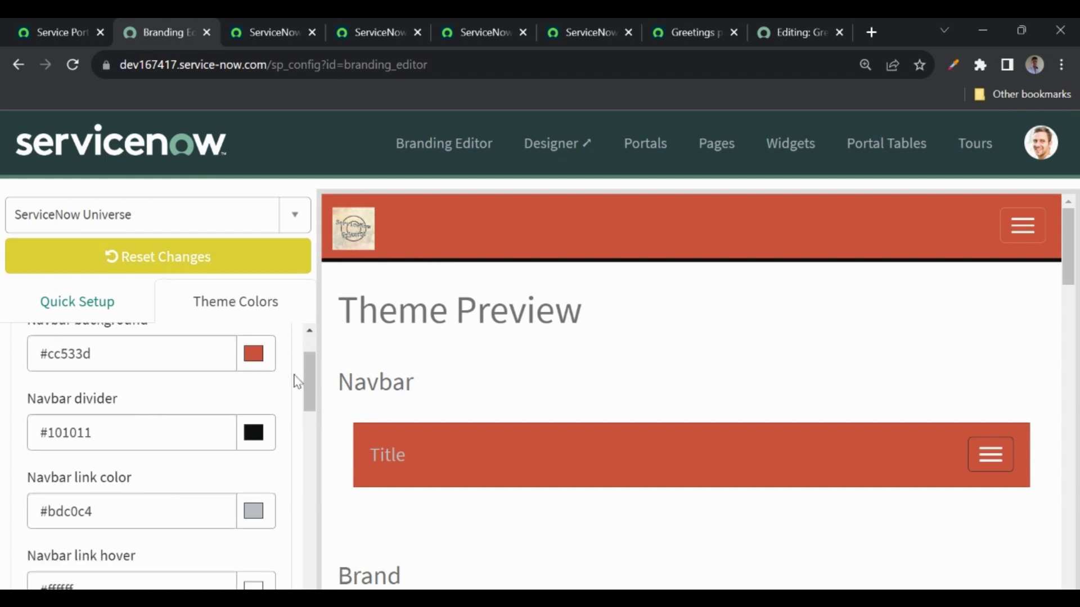
click(206, 33)
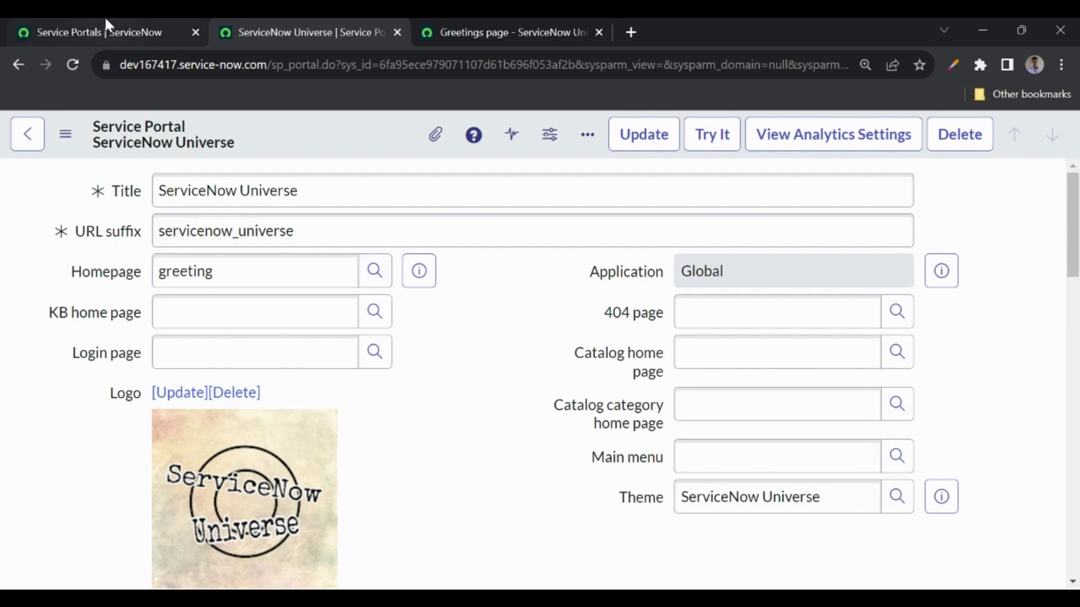
Open the Service Portal Menus list in a new browser tab from the application navigator's results for "menus"
click(97, 32)
click(224, 140)
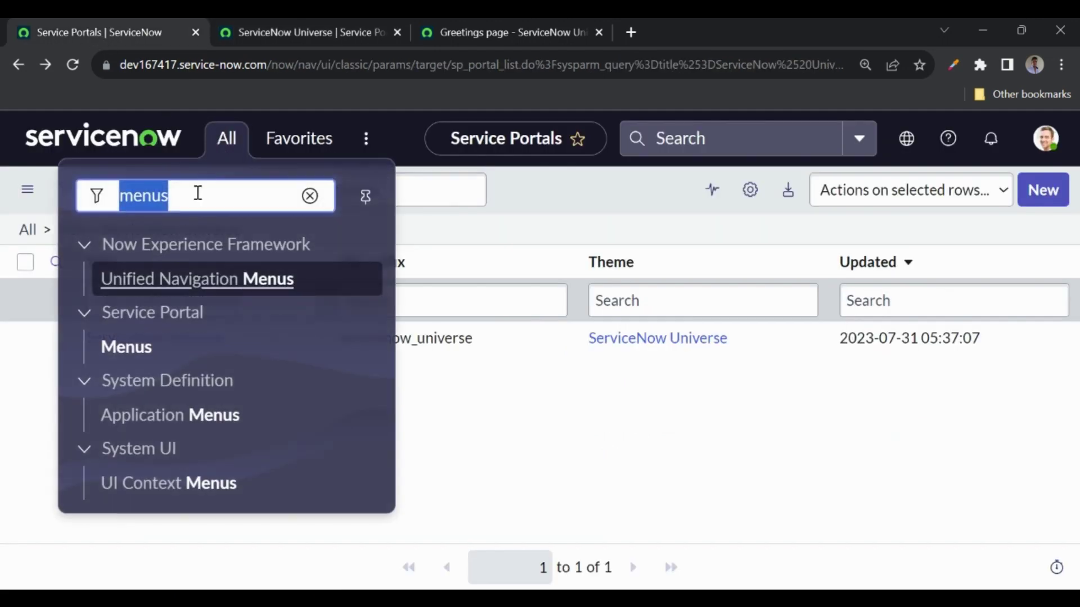
click(197, 193)
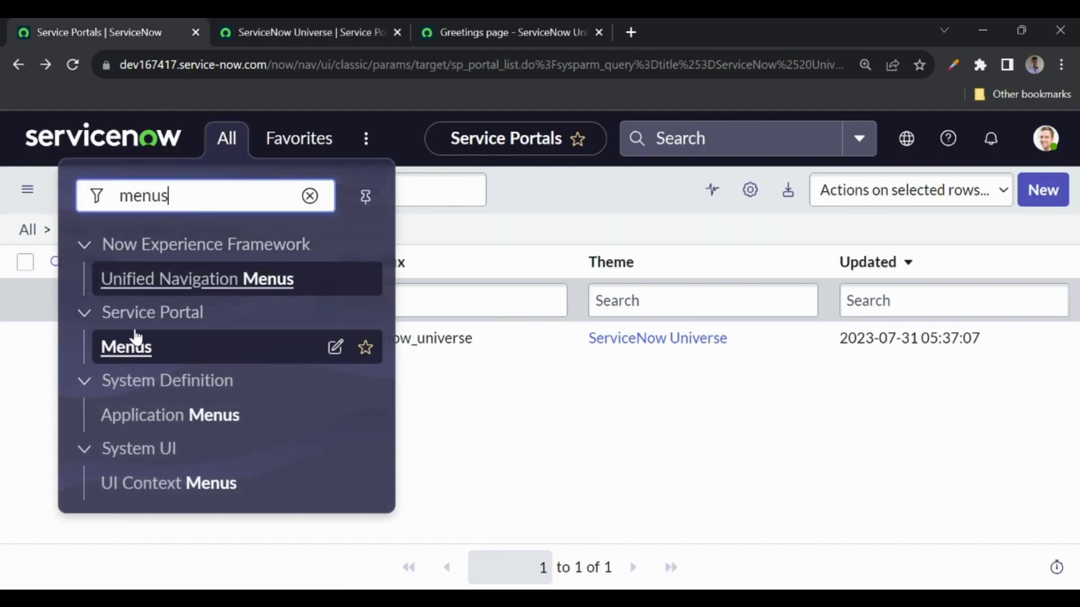
click(299, 24)
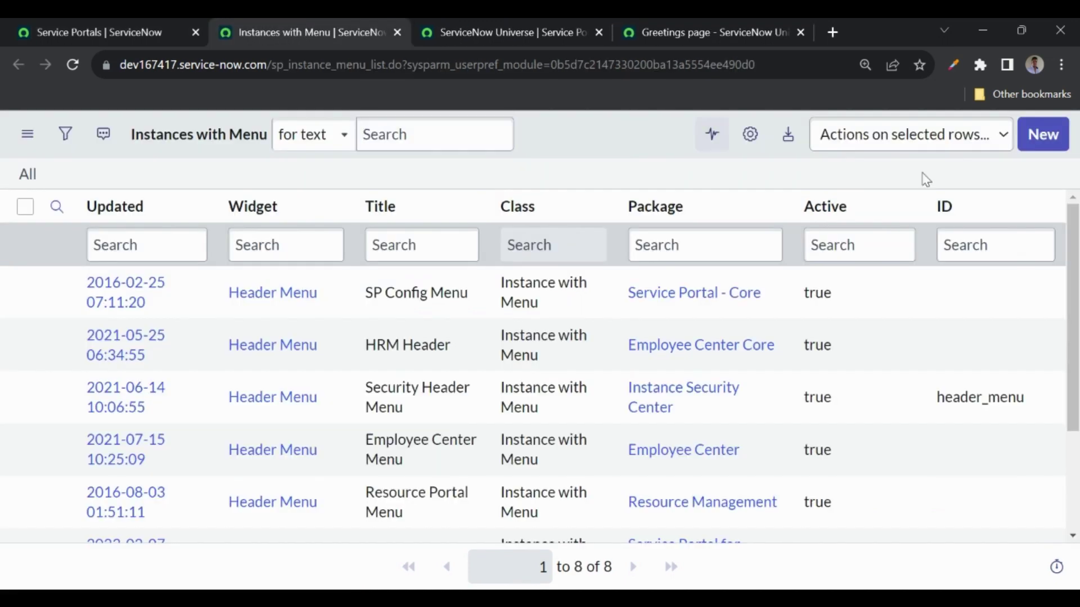
Create a Service Portal menu titled "ServiceNow Universe Menu" with the Header Menu widget and save the record
click(1033, 142)
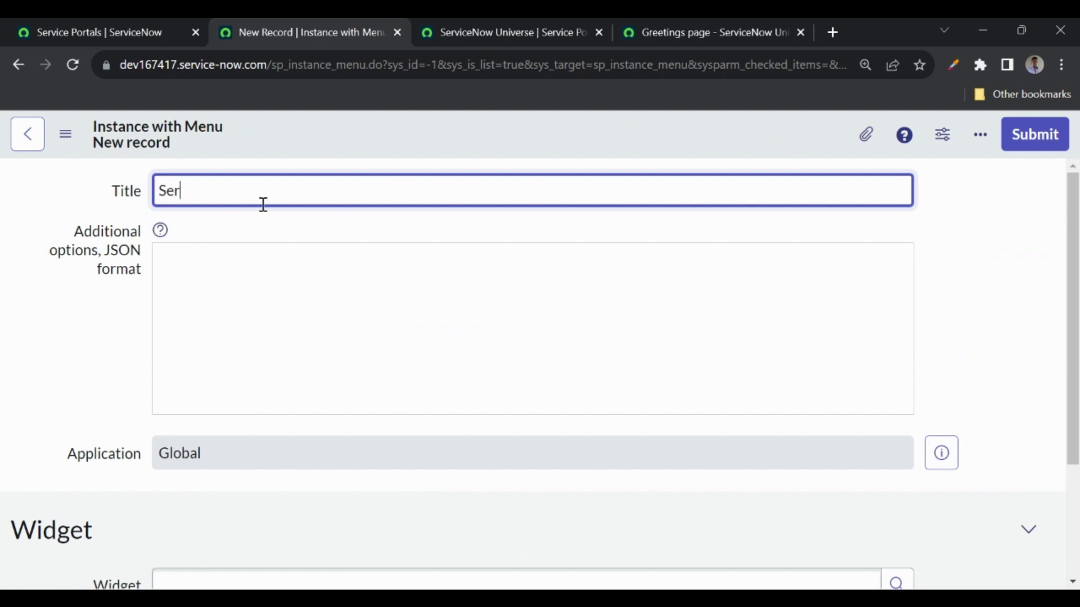
text(ServiceNow Universe Menu)
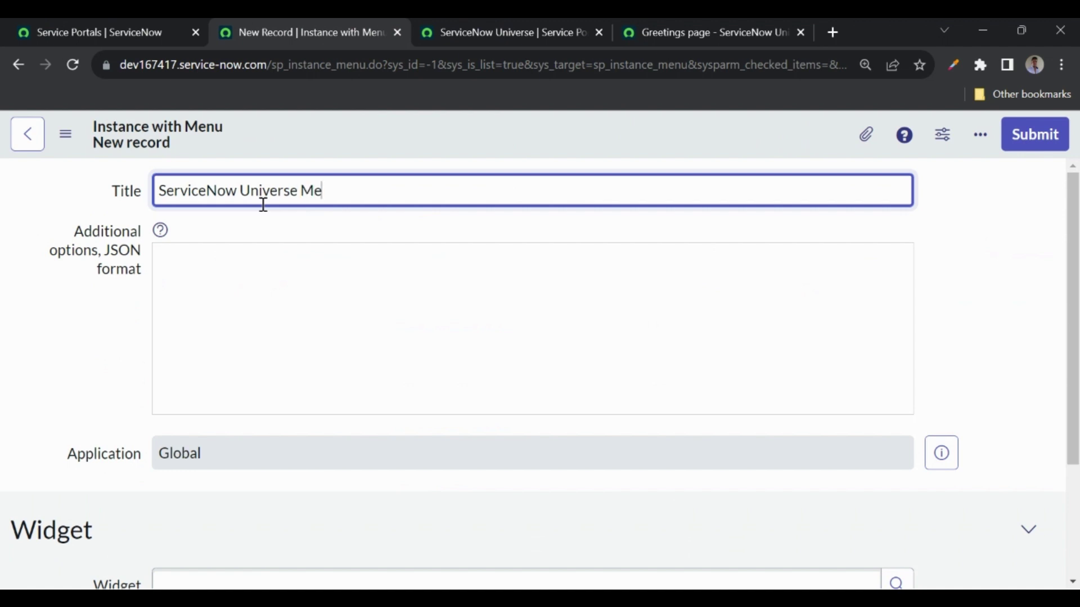
click(116, 325)
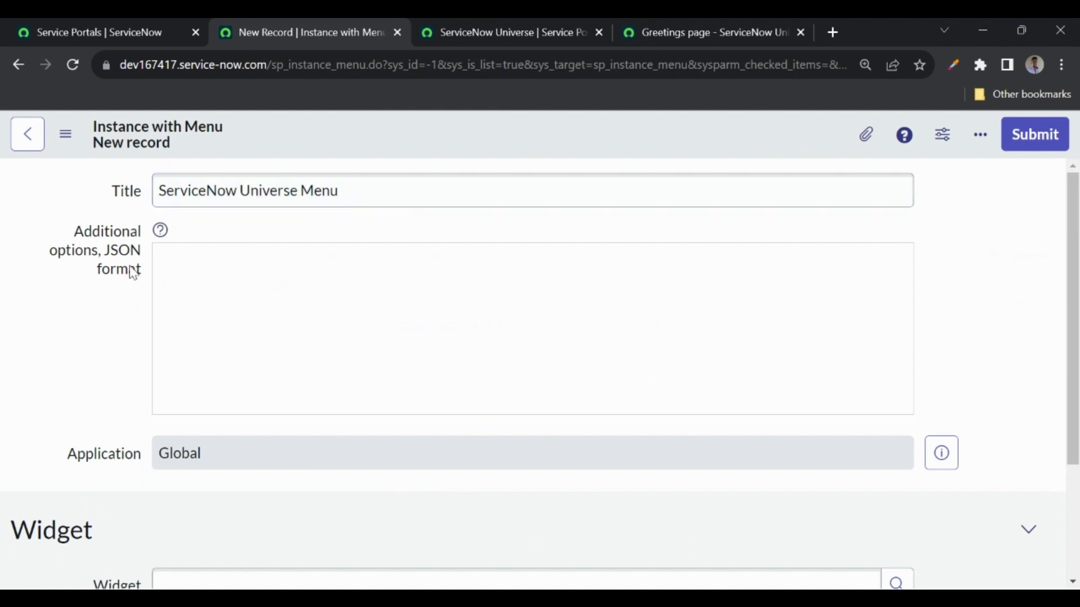
scroll(116, 391, down, 3)
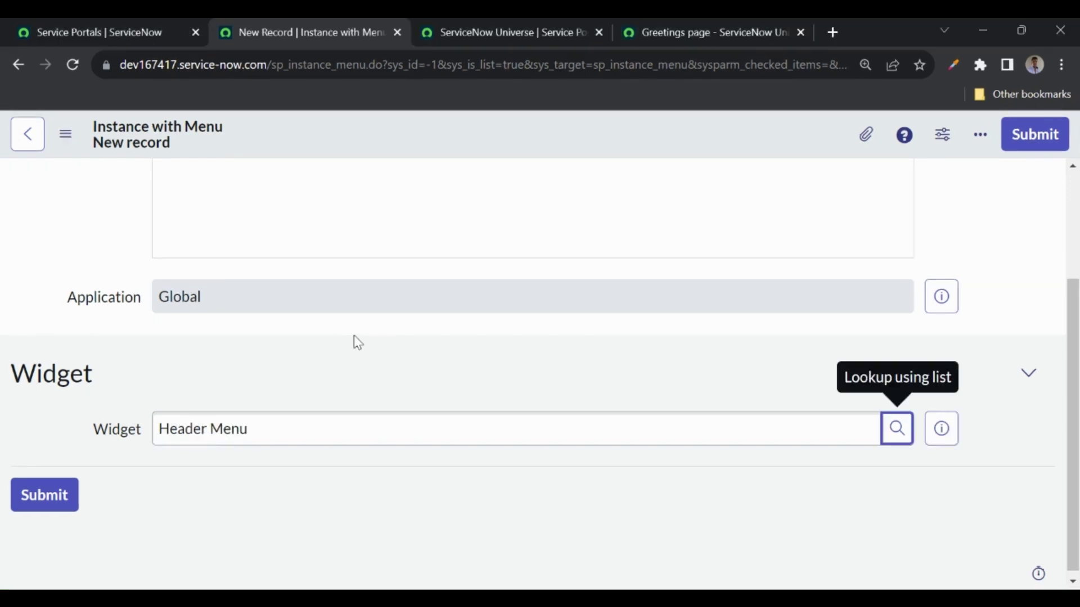
scroll(386, 340, up, 3)
right_click(379, 133)
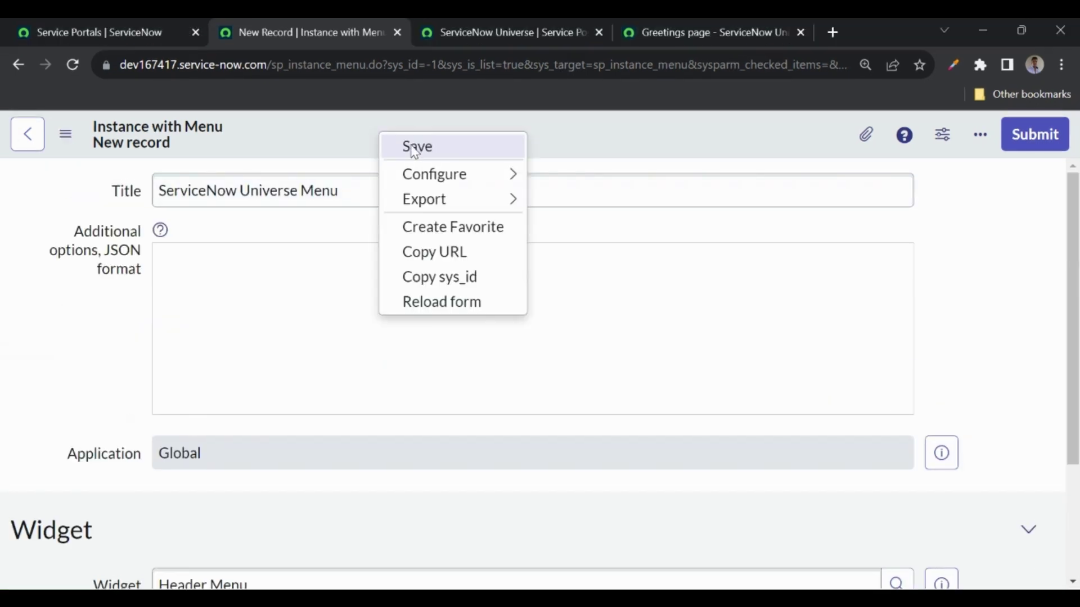
click(410, 145)
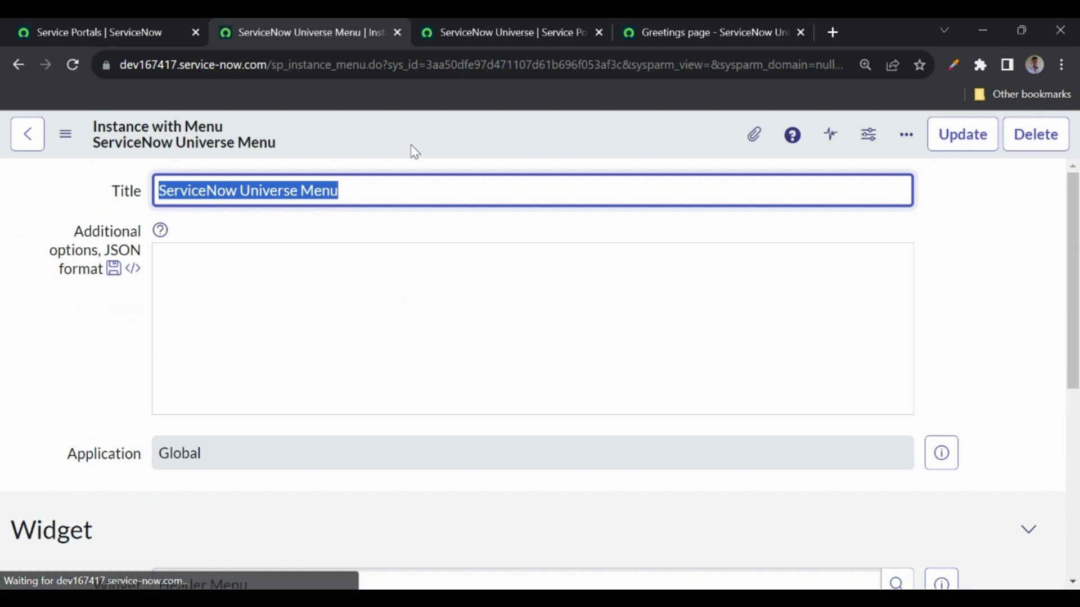
click(94, 327)
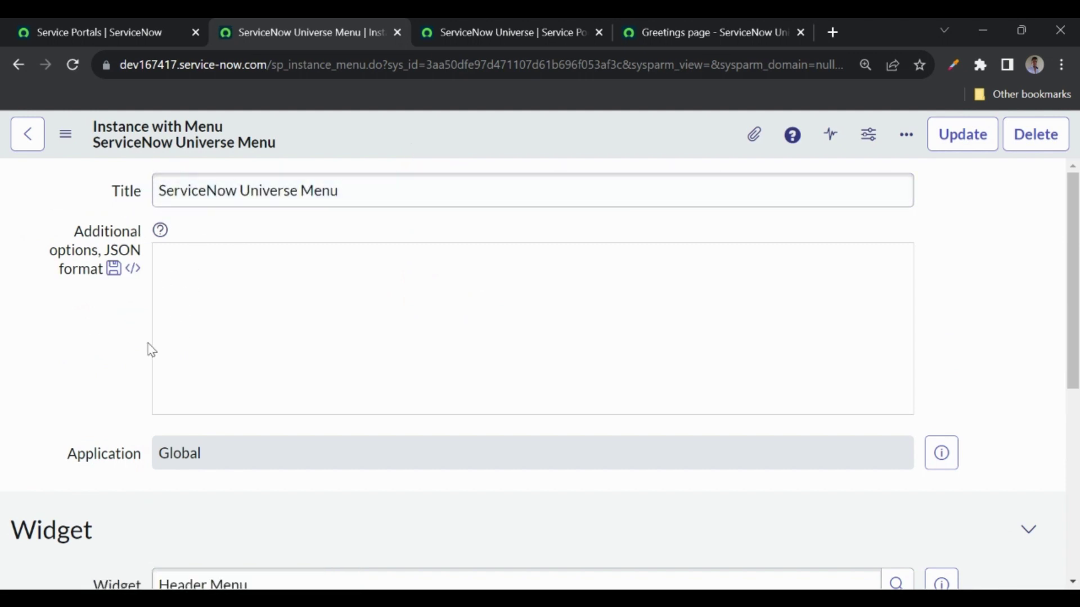
scroll(147, 352, down, 3)
scroll(147, 352, up, 3)
Set the ServiceNow Universe portal's main menu to ServiceNow Universe Menu and save the portal record
click(471, 33)
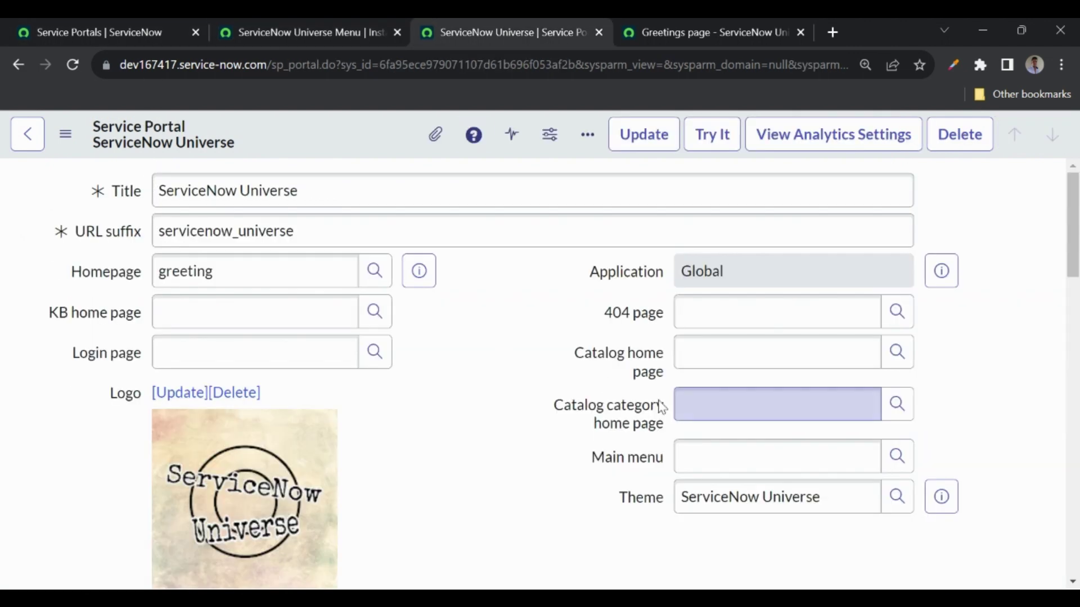
click(684, 453)
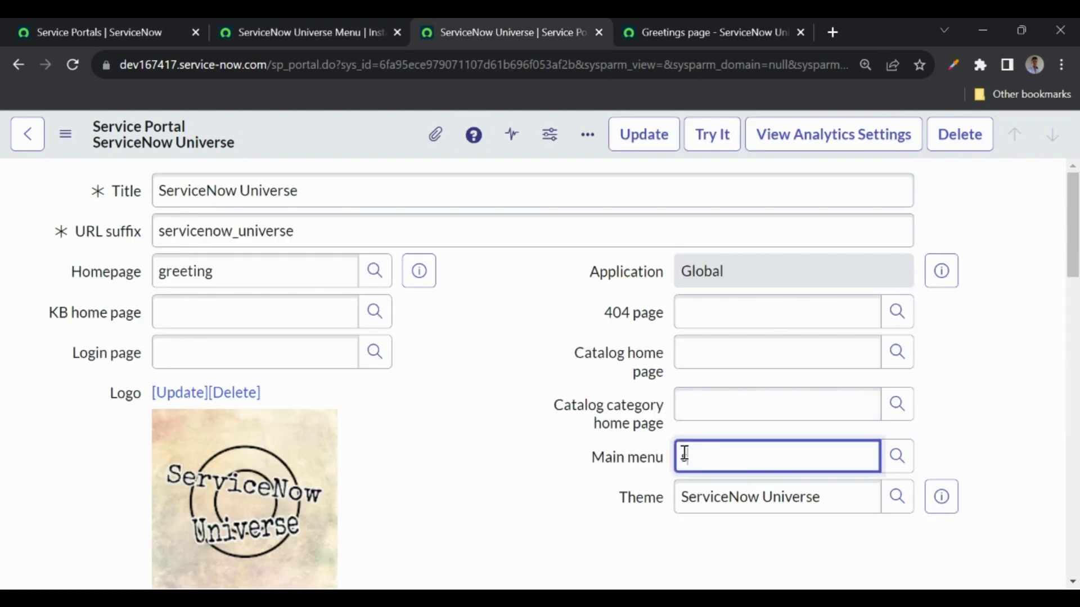
text(serv)
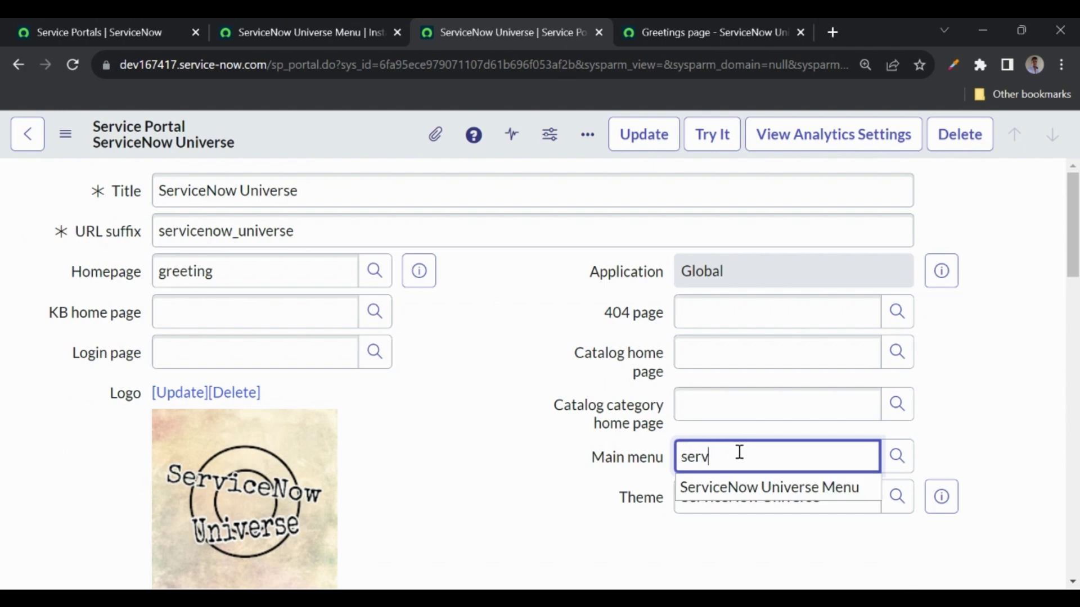
click(731, 486)
right_click(376, 132)
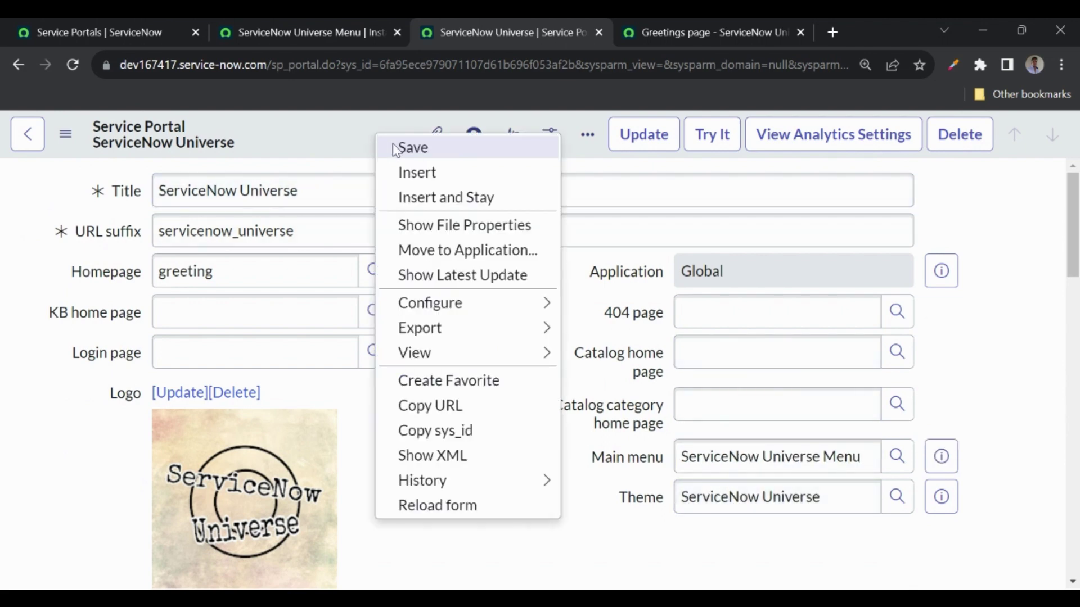
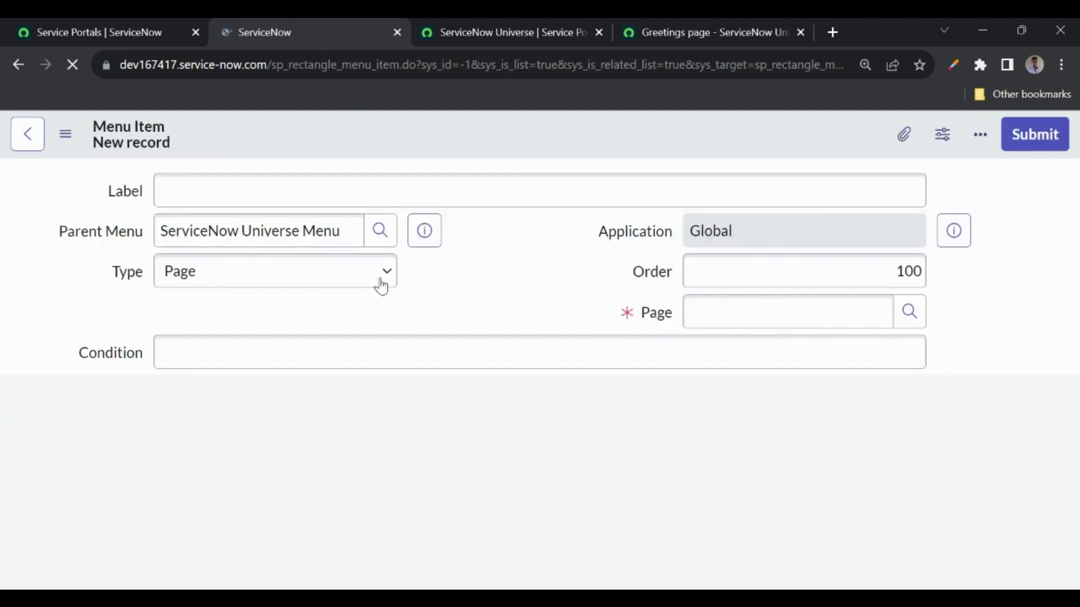
click(286, 283)
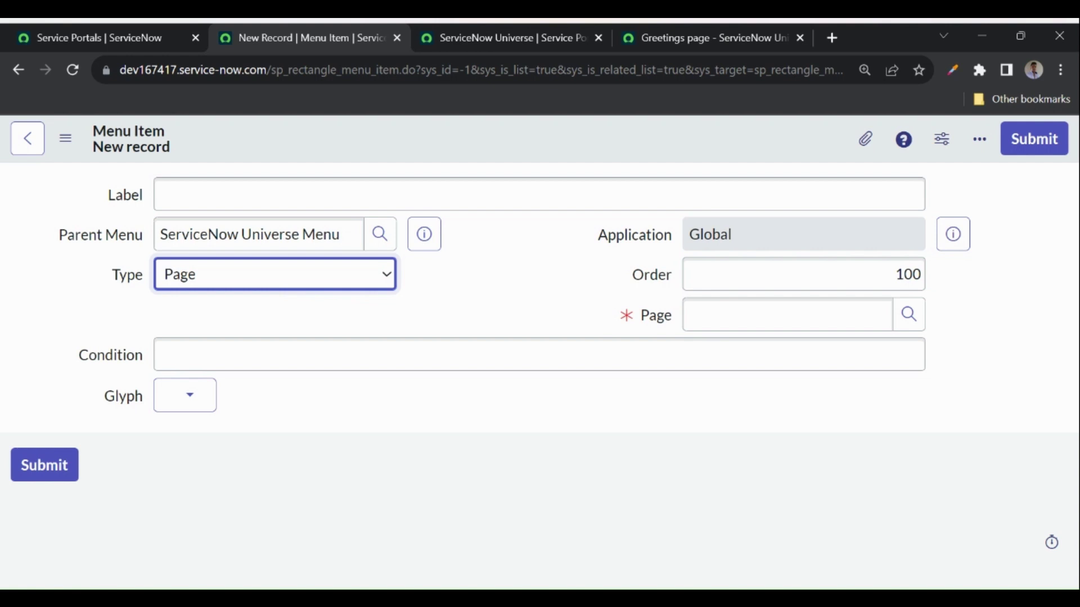
click(181, 319)
click(240, 180)
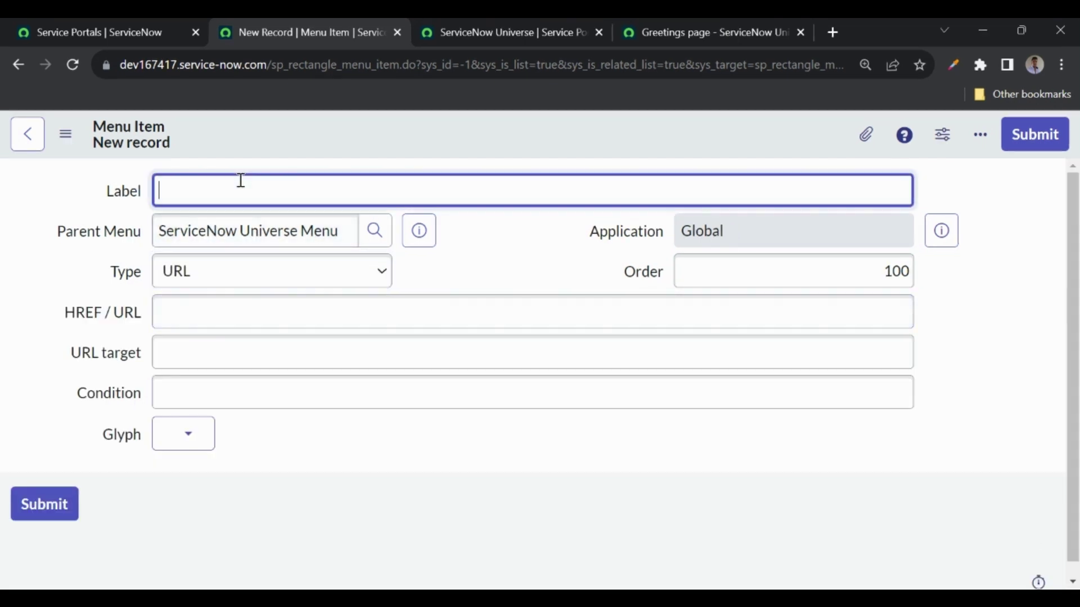
text(Google)
click(184, 310)
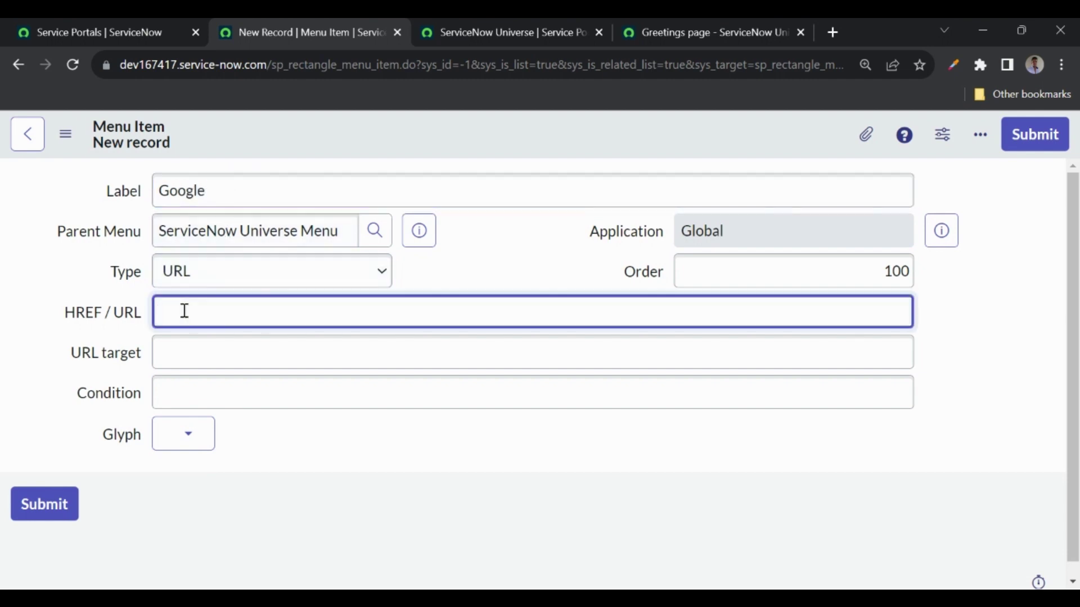
text(https:///www)
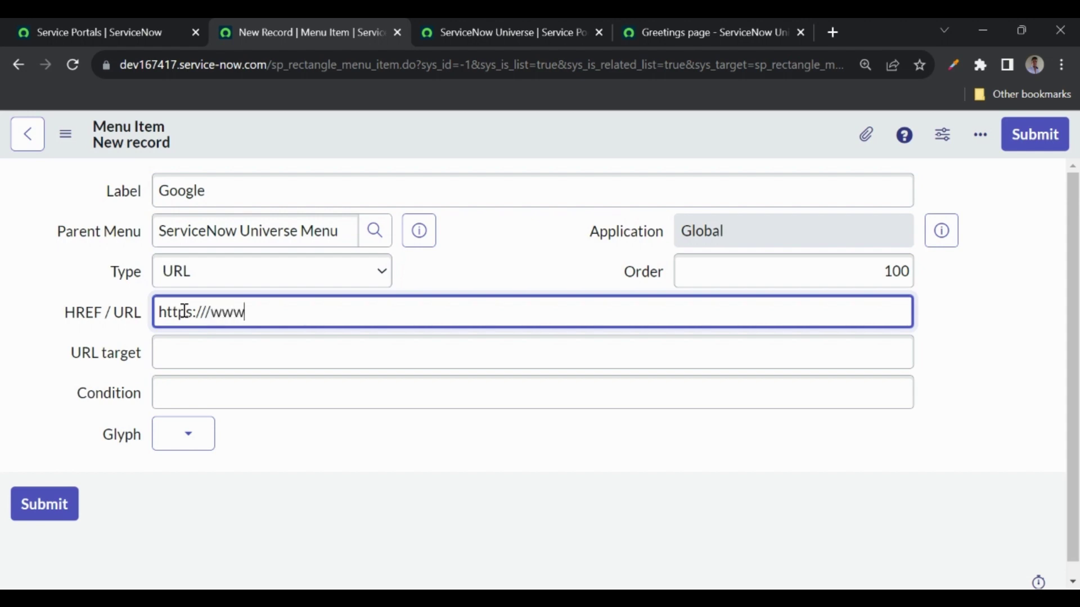
text(.google.com)
Set the Google menu item's URL target to _blank and save the record
click(165, 351)
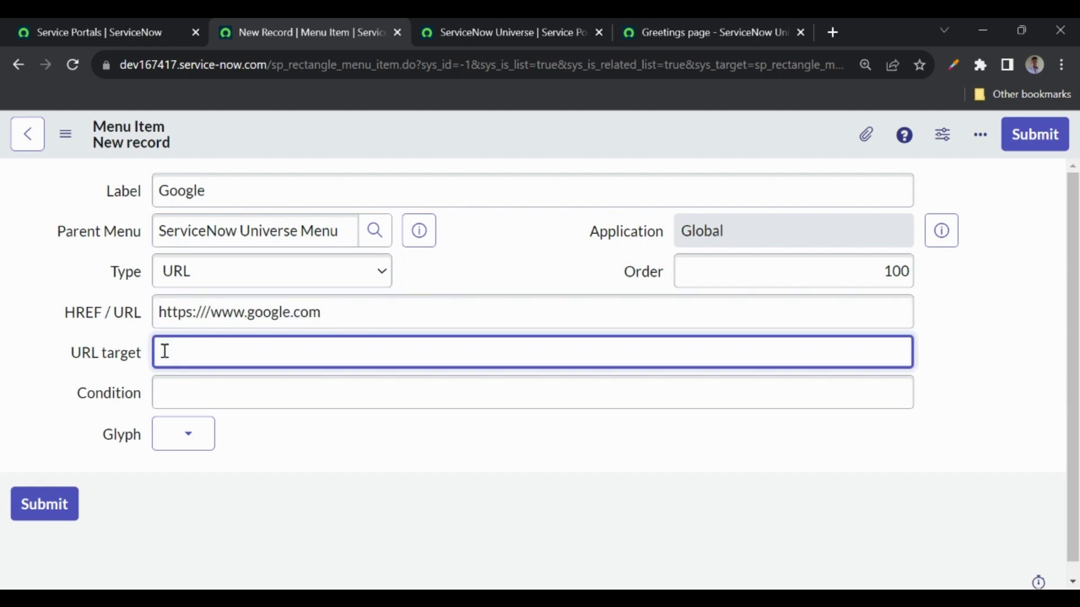
text(_blank)
right_click(398, 144)
click(418, 153)
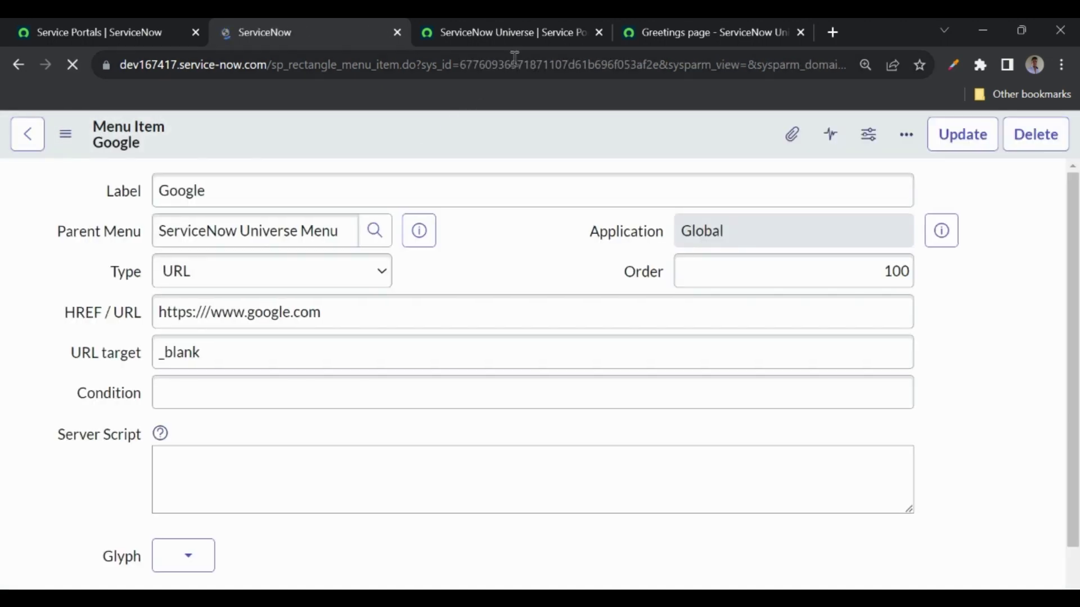
Reload the portal's greetings page, test the Google link in its header, and close the page it opens
click(675, 29)
click(71, 61)
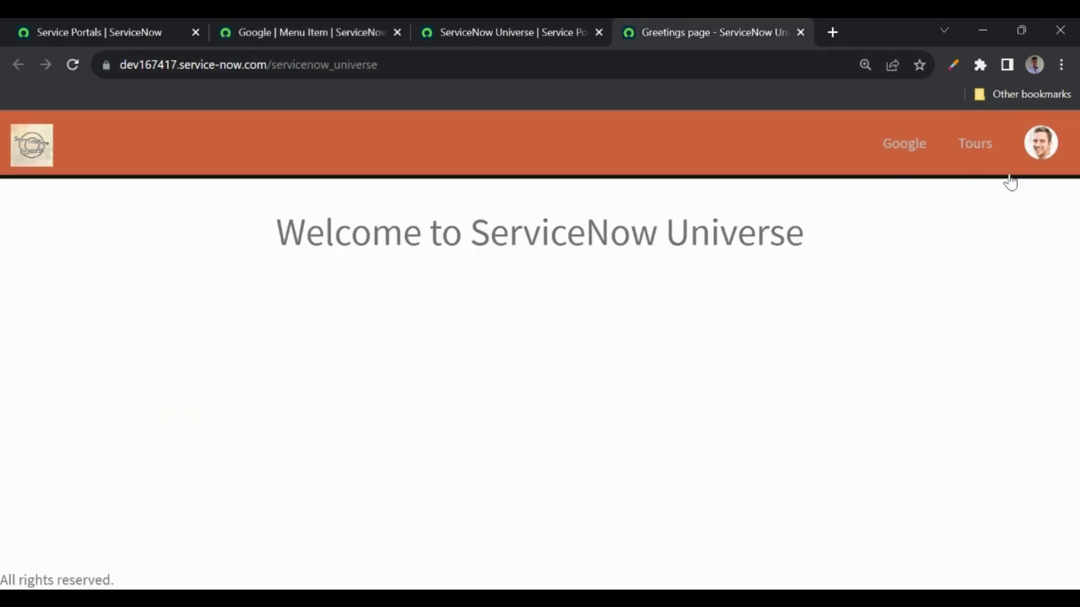
click(900, 156)
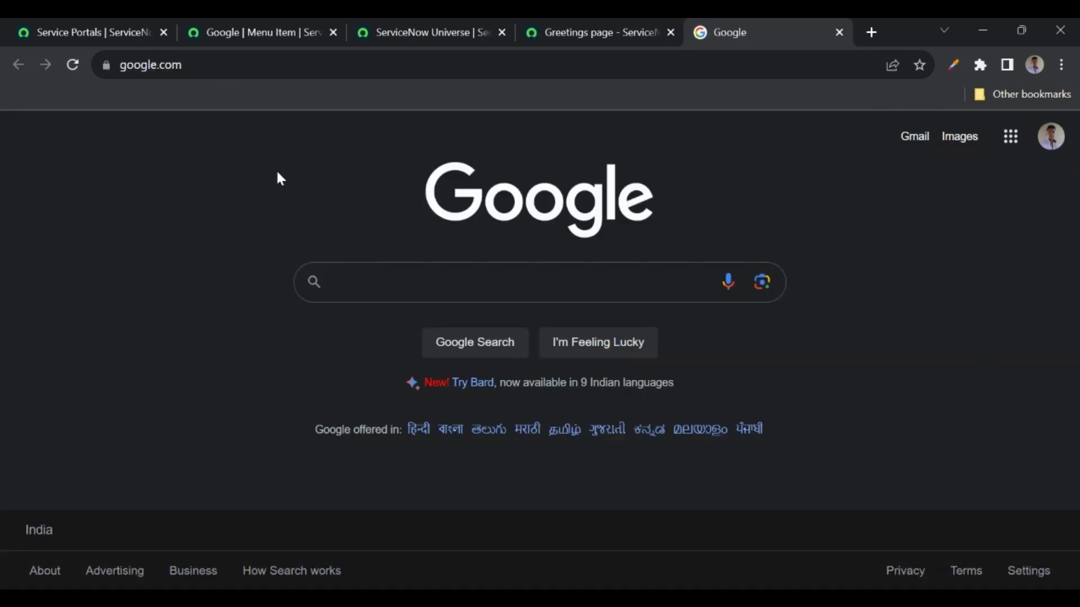
click(838, 32)
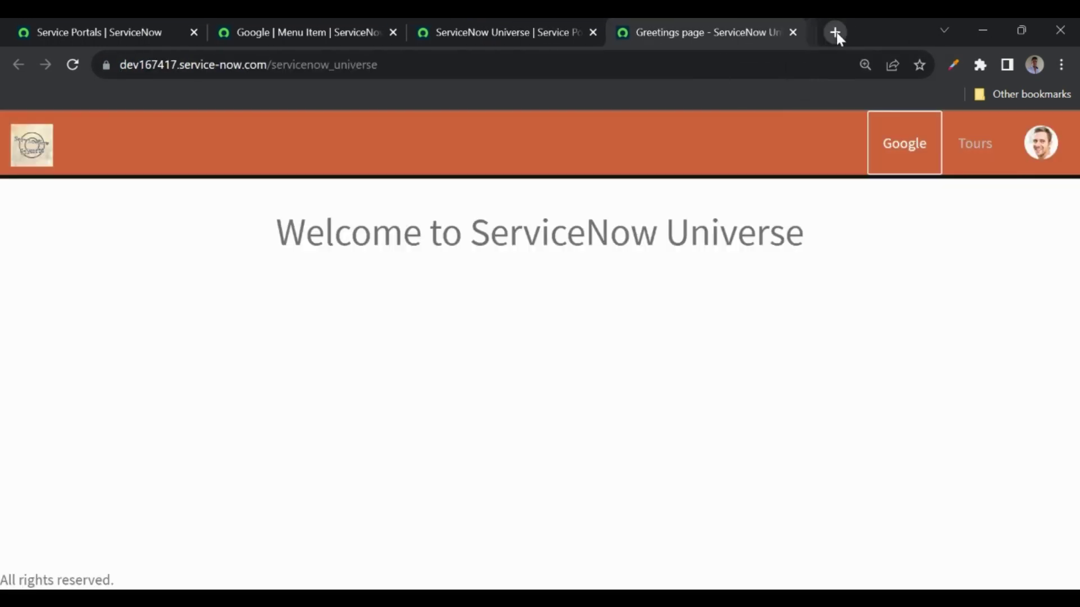
Return to a blank menu item under ServiceNow Universe Menu, label it "Incidents" and set its type to Filtered List
click(301, 28)
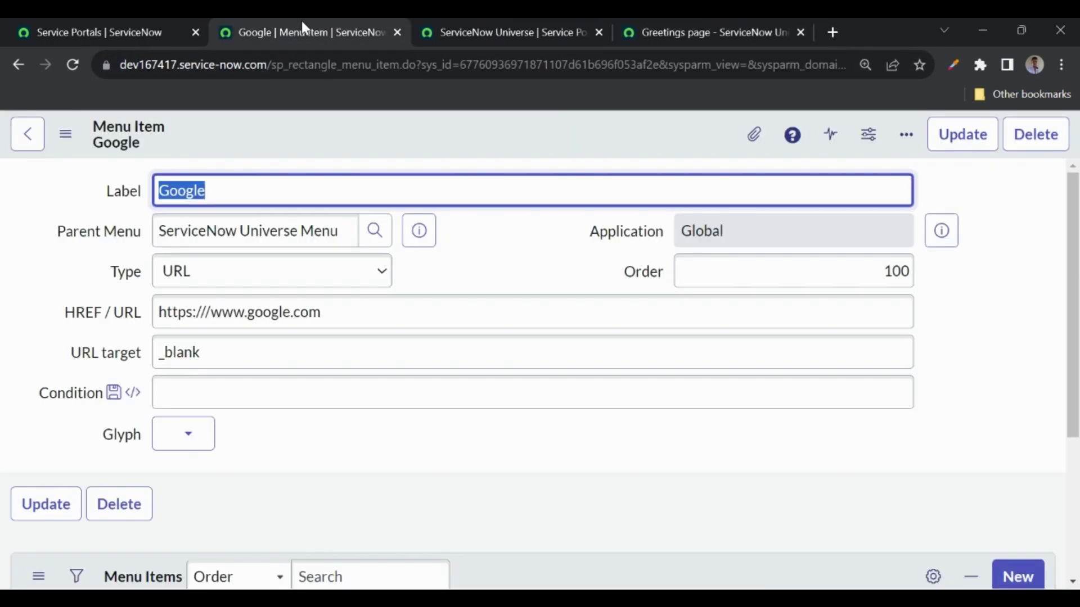
click(28, 66)
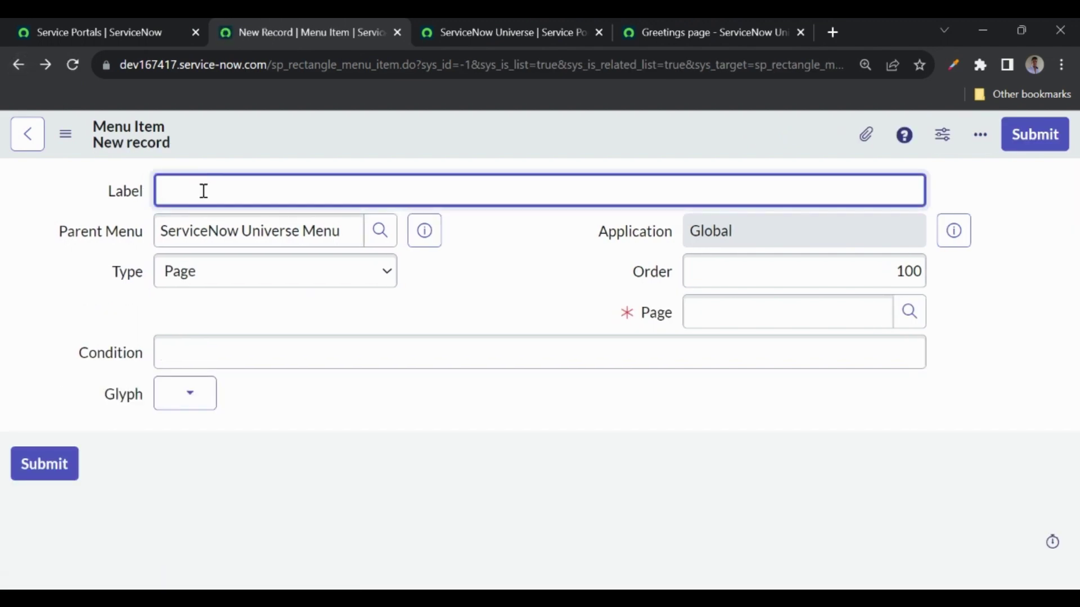
text(Incidents)
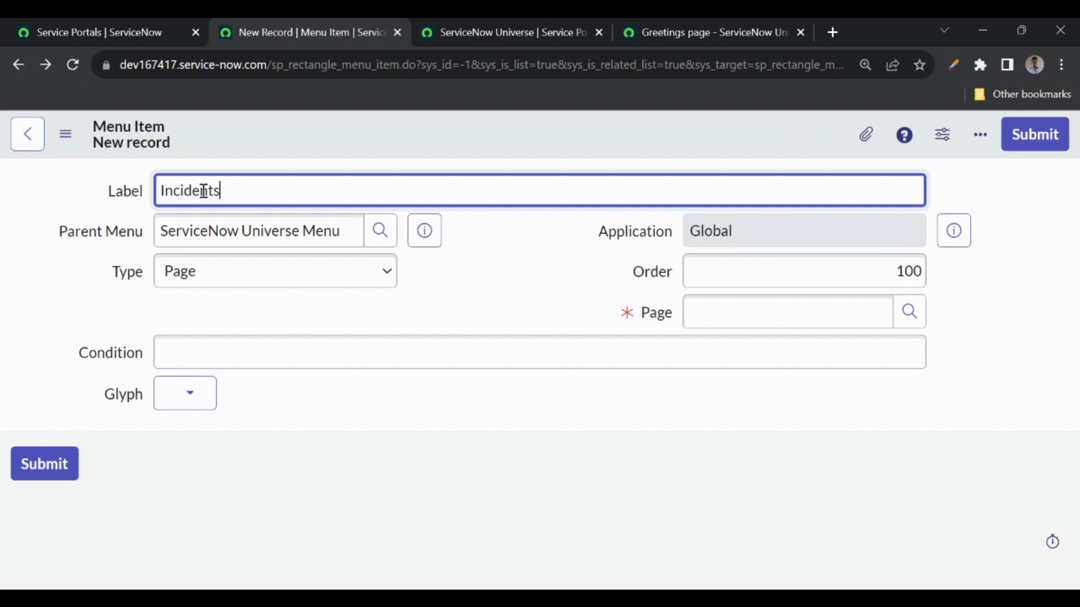
click(197, 276)
click(293, 372)
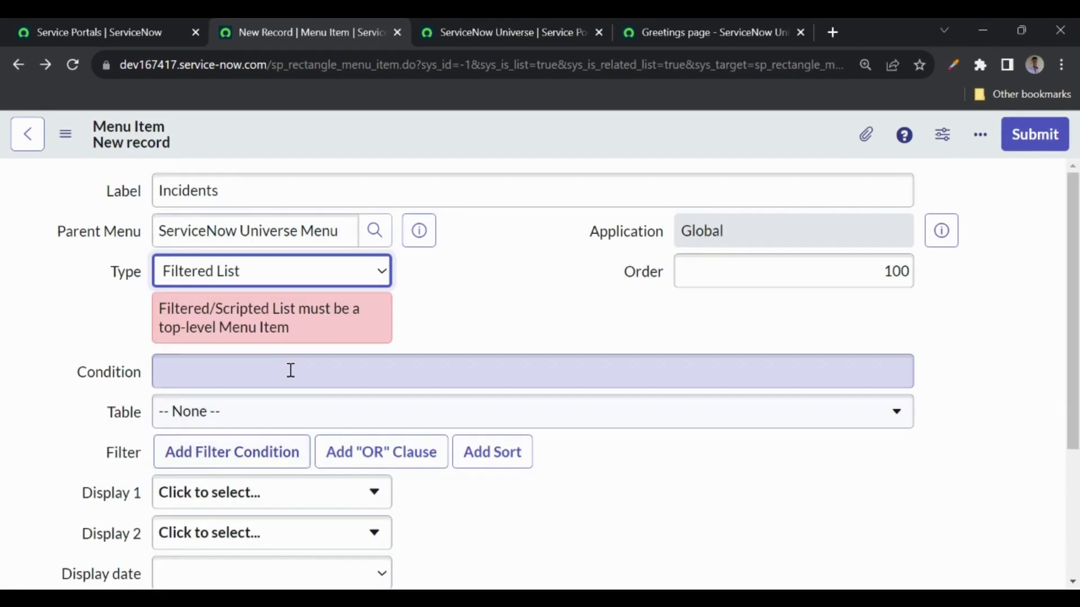
Set the Incidents menu item's table to Incident [incident] and add the filter condition Active is true
click(230, 421)
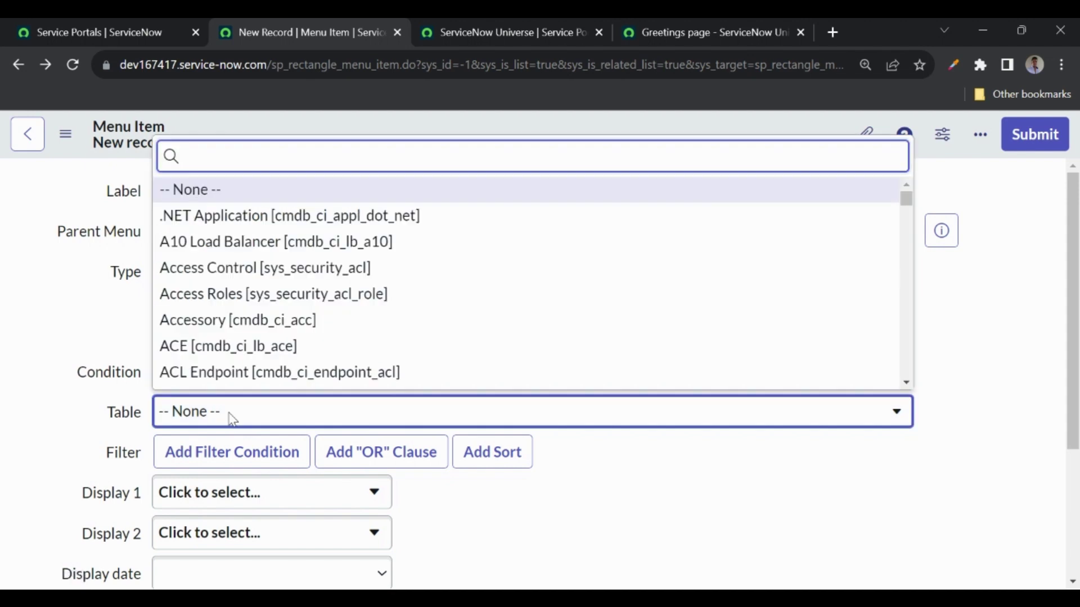
text(incident)
key(Return)
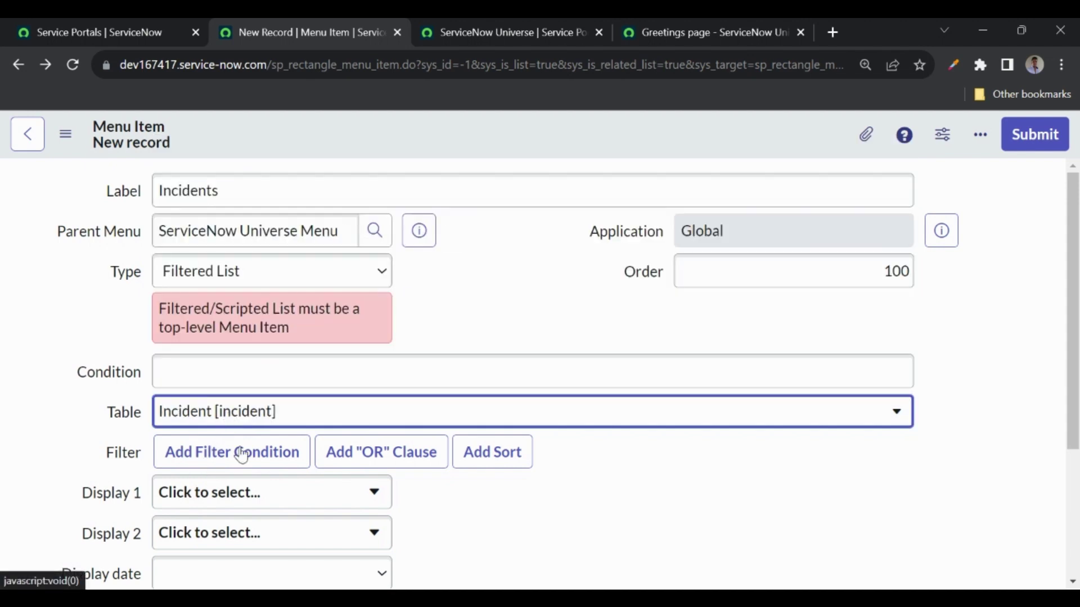
click(194, 463)
click(187, 495)
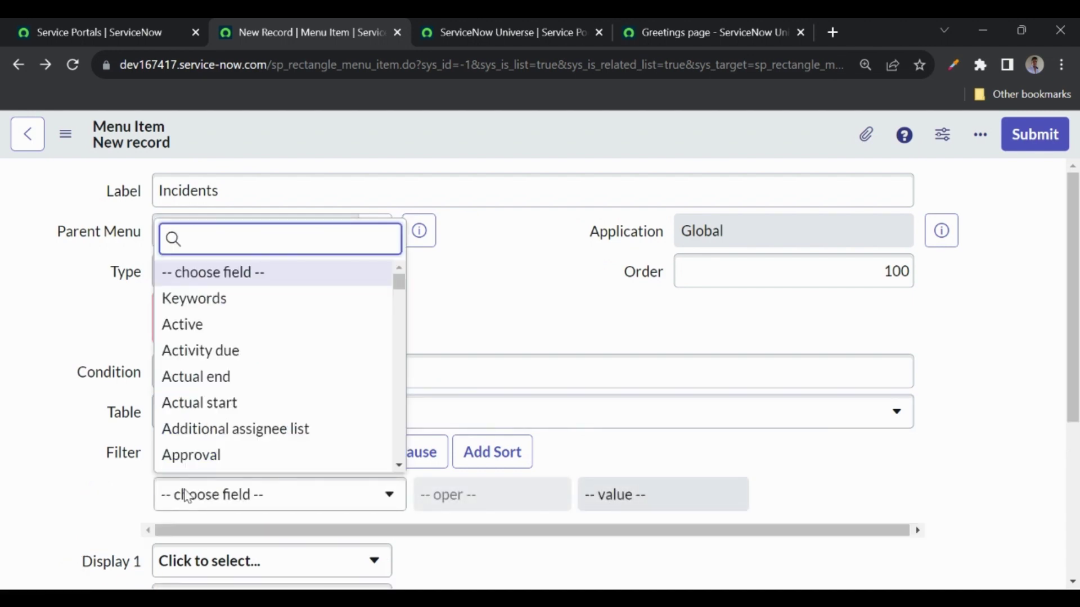
click(189, 496)
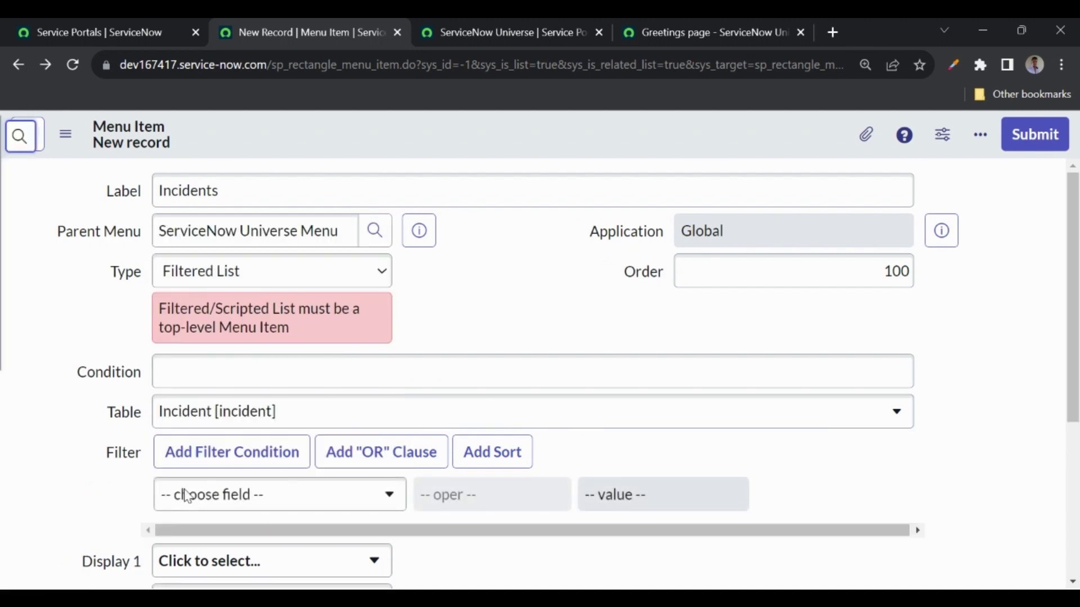
click(218, 495)
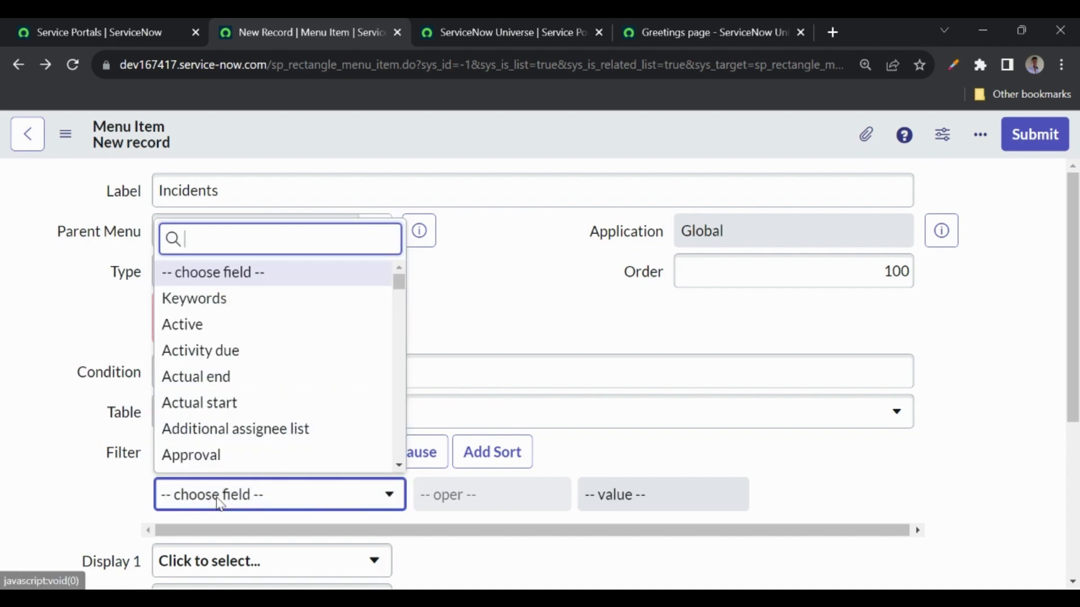
text(act)
key(Return)
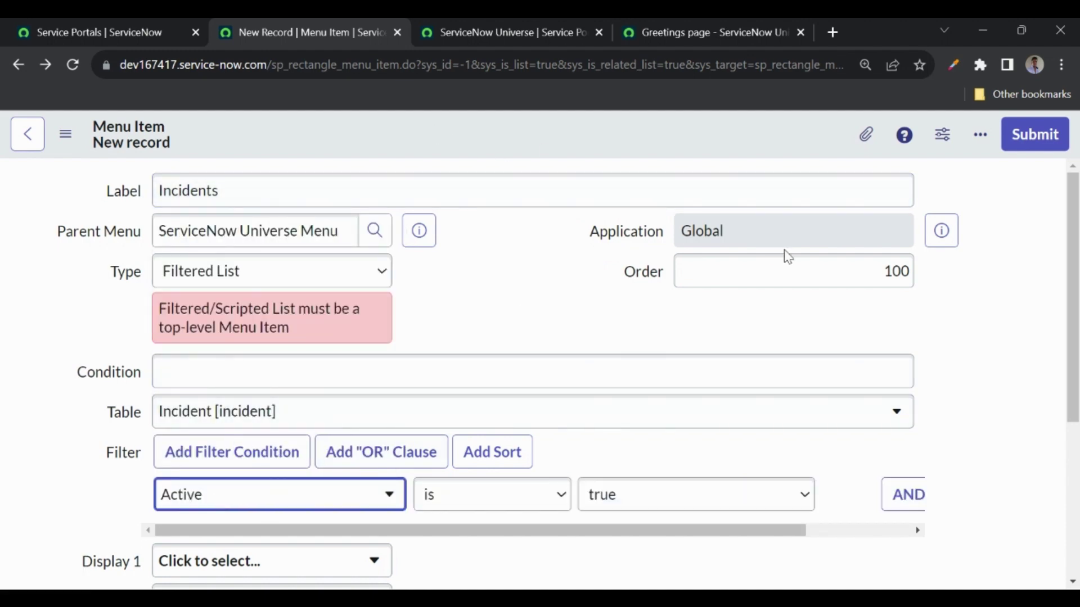
Set the Incidents menu item's order to 200 and save the record
click(840, 276)
text(200)
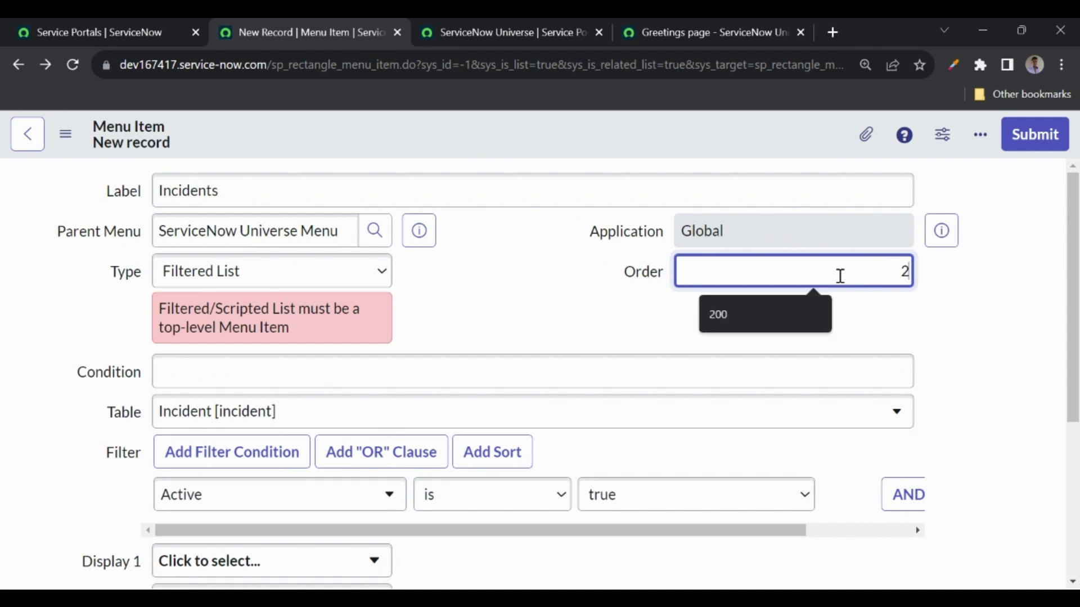
right_click(477, 144)
click(497, 156)
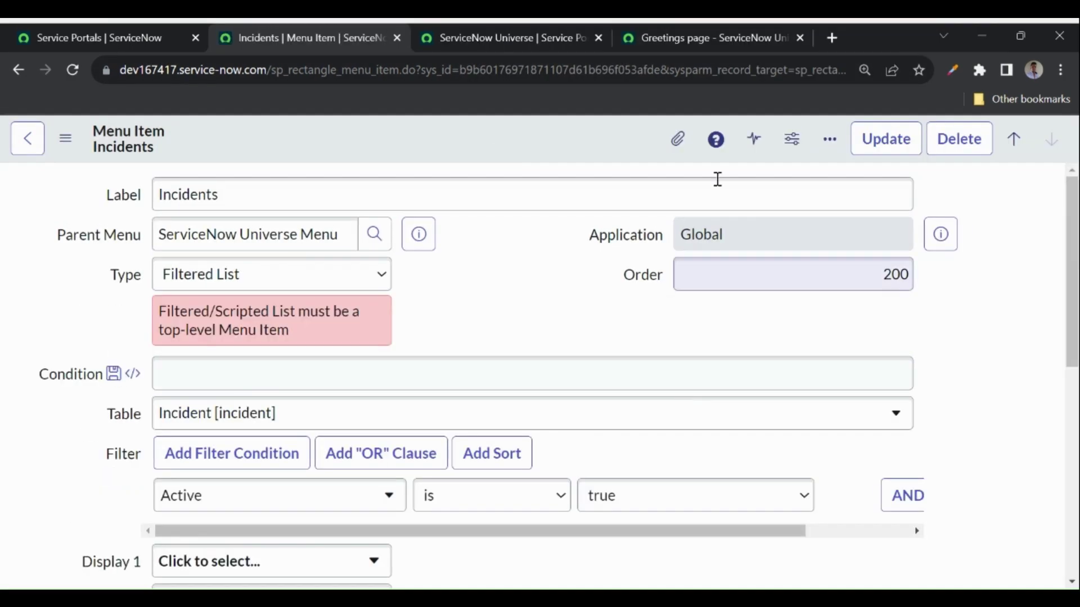
Reload the greetings page, test the Incidents header menu by opening ticket INC0010021, and return to the Incidents menu item record
click(701, 38)
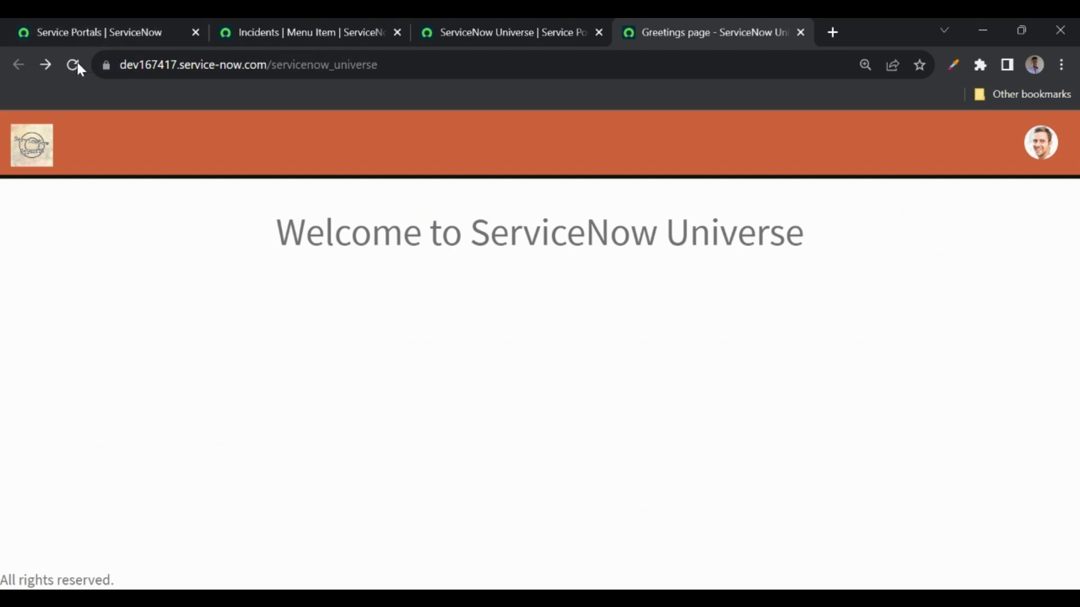
click(72, 70)
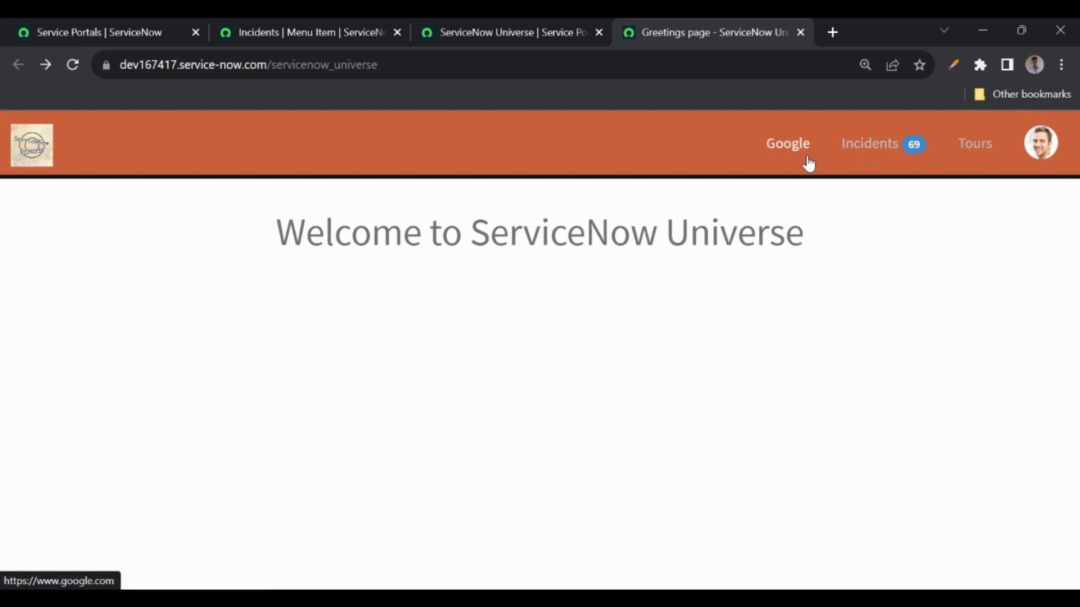
click(888, 156)
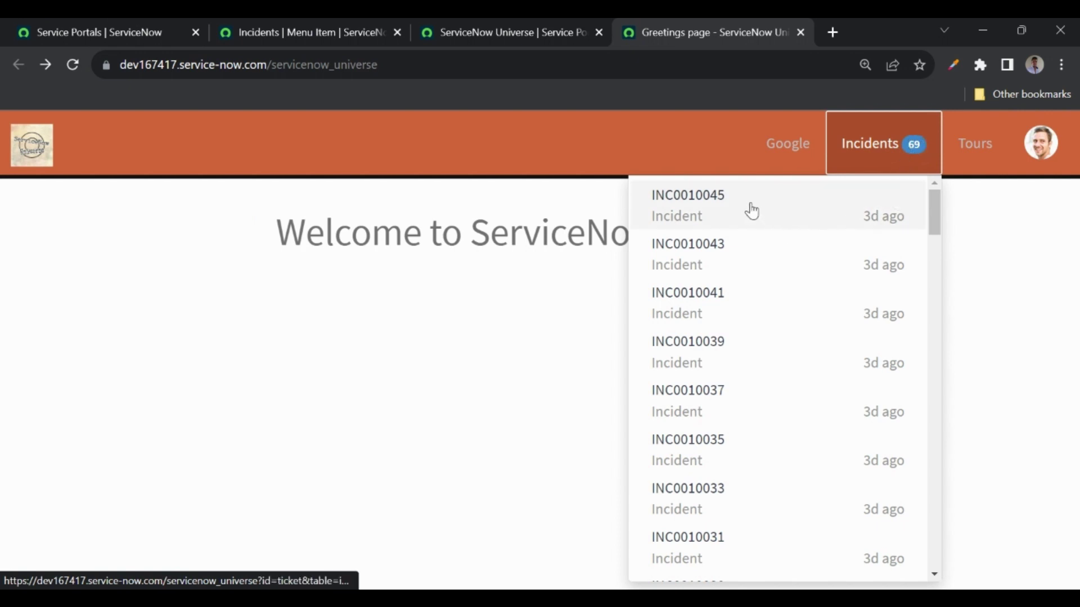
scroll(784, 391, down, 10)
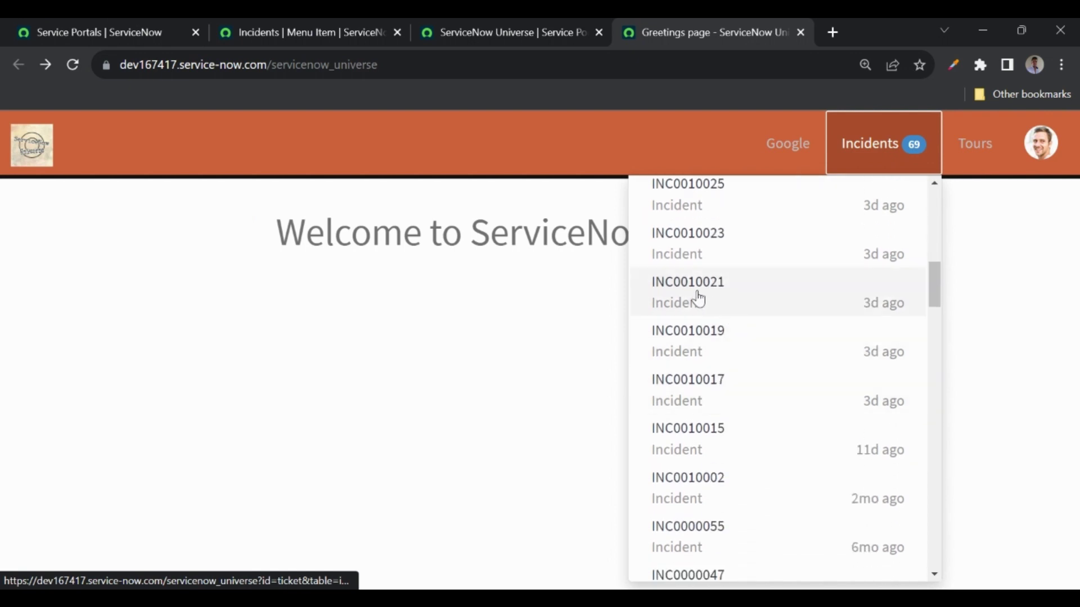
click(760, 291)
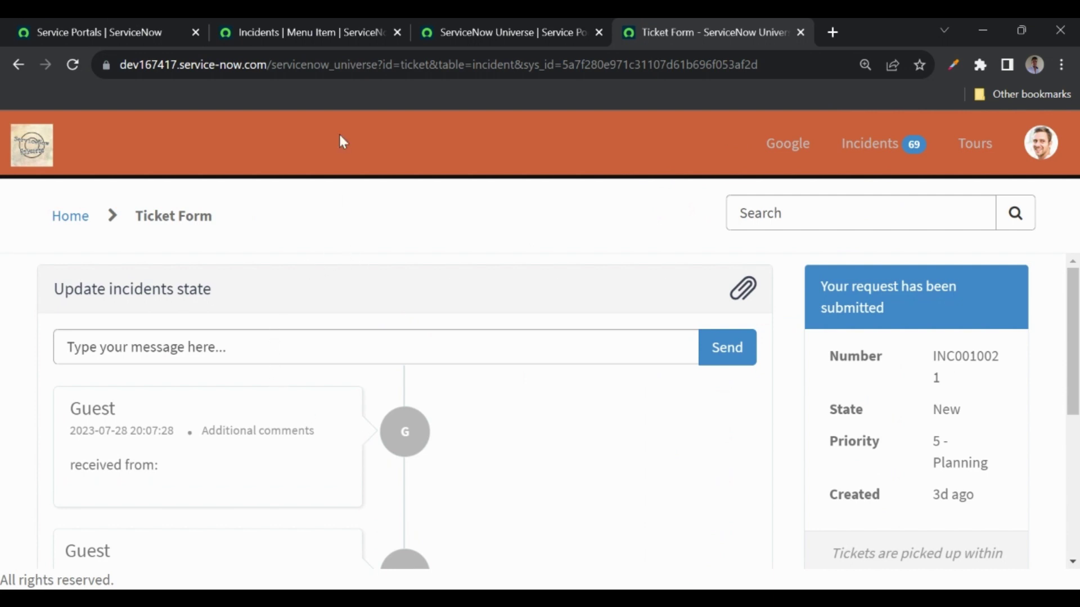
click(320, 38)
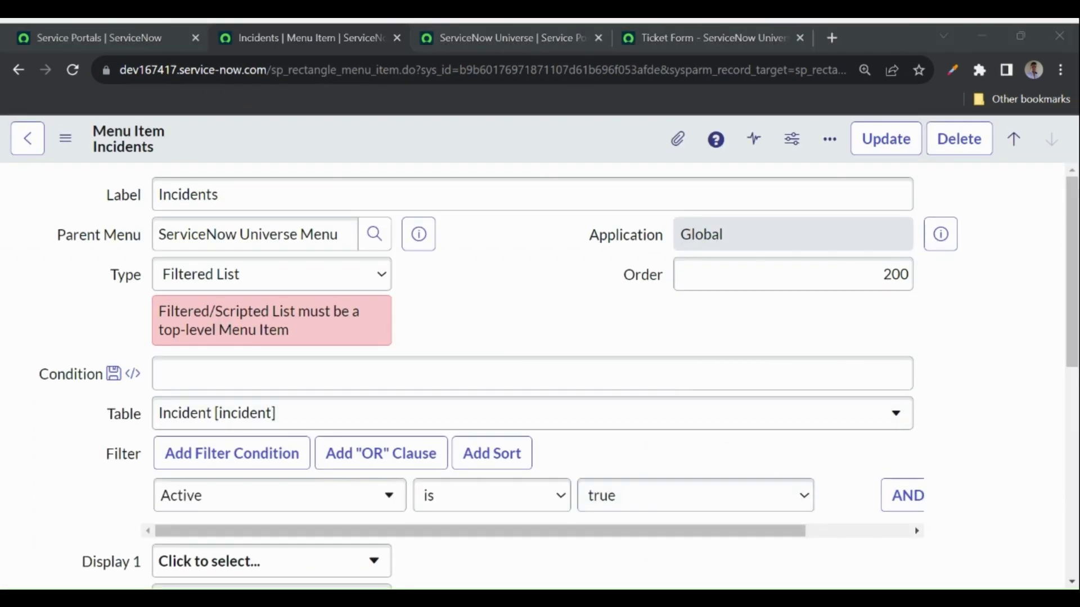